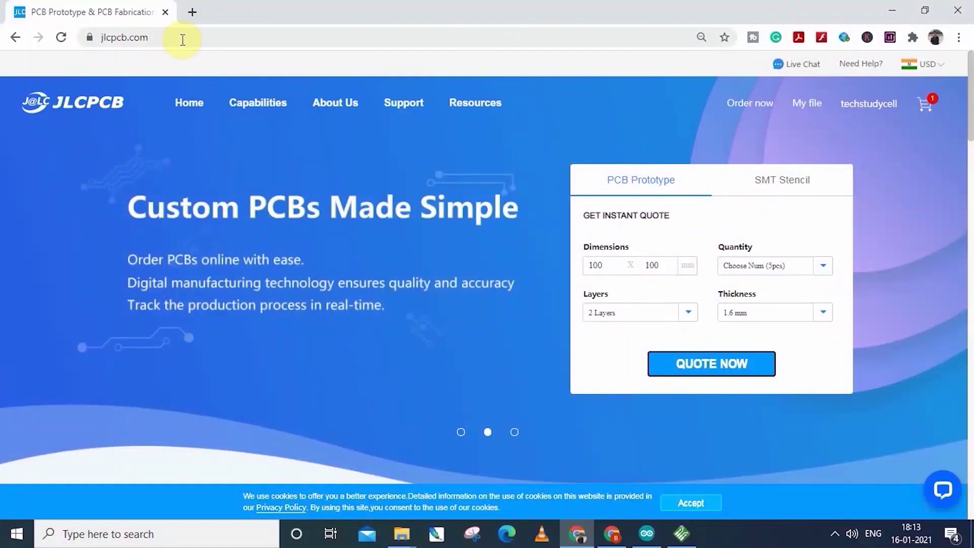
- On jlcpcb.com, start a PCB quote and upload the board's gerber zip file
click(181, 36)
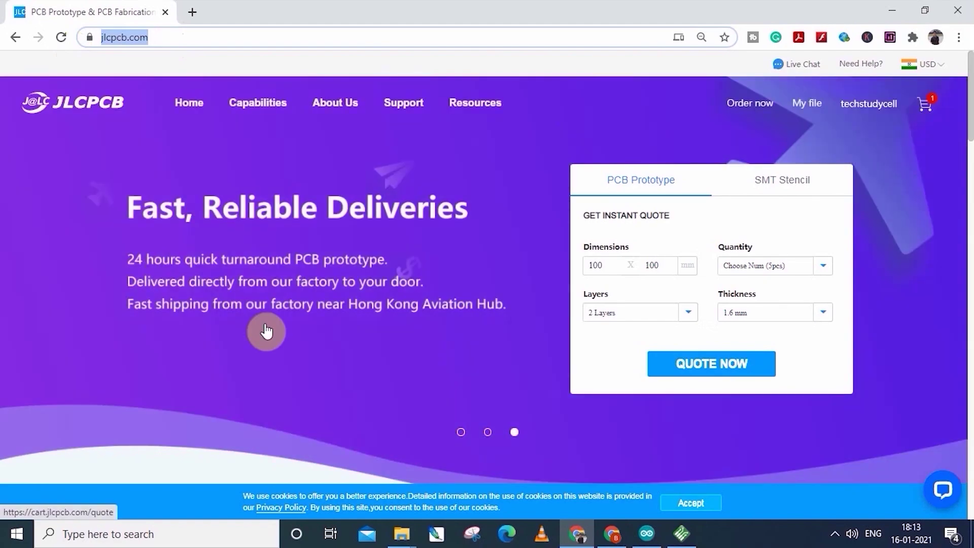
click(709, 373)
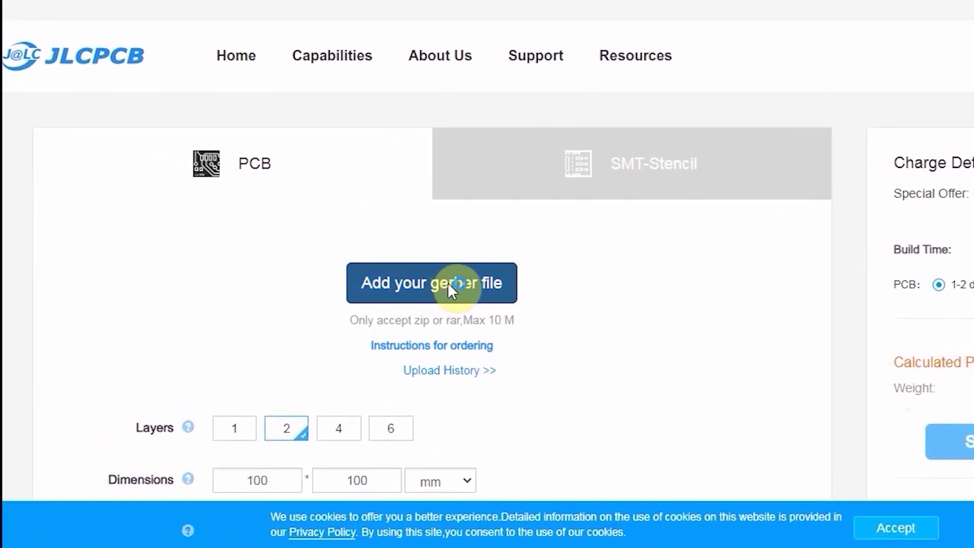
click(451, 287)
double_click(370, 272)
scroll(688, 407, down, 10)
scroll(279, 130, down, 2)
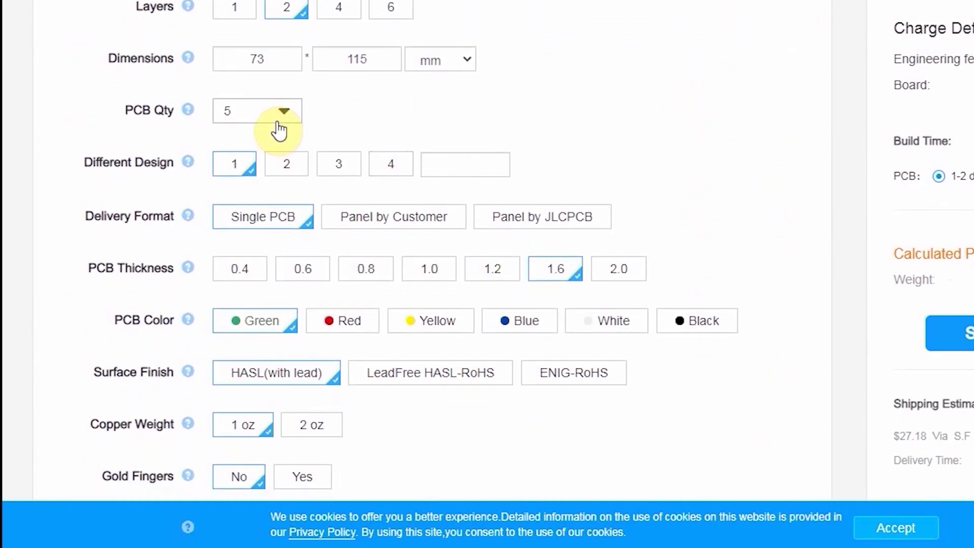
- Keep quantity at 5, choose the solder mask colour, and add the $7.40 boards to the cart
click(279, 131)
click(283, 159)
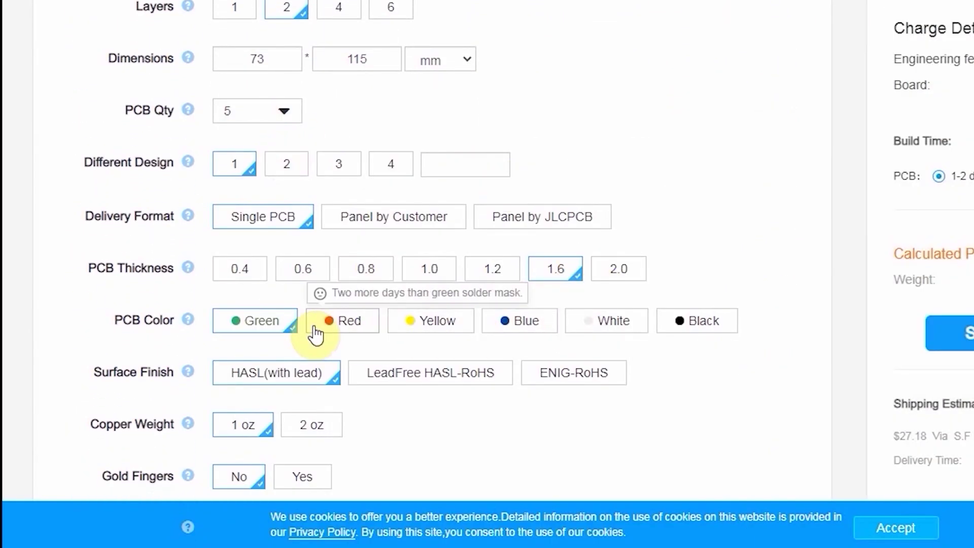
click(597, 324)
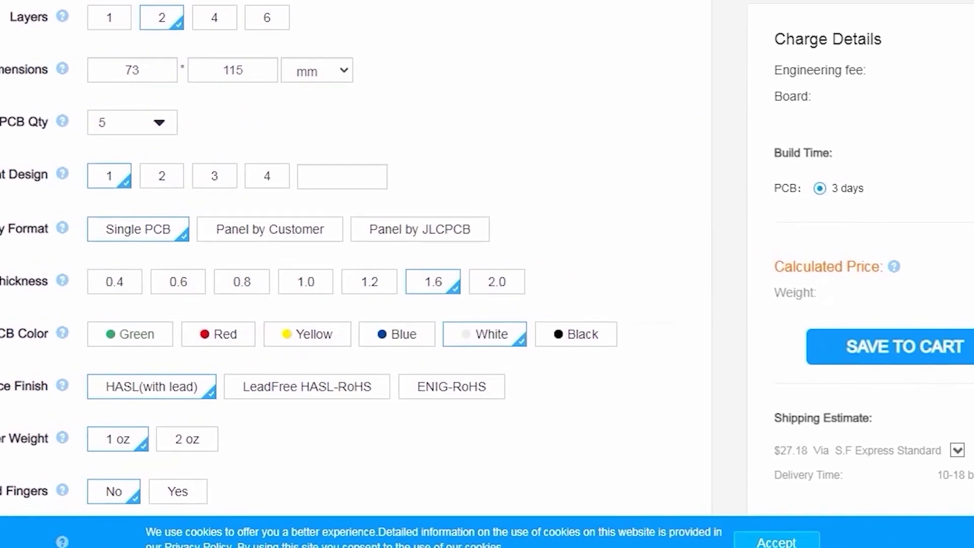
scroll(924, 270, up, 9)
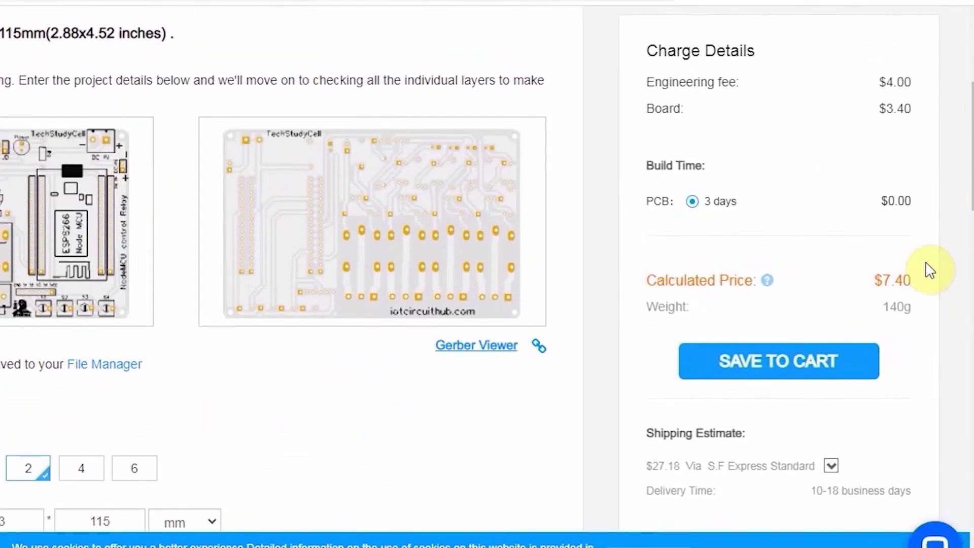
click(735, 361)
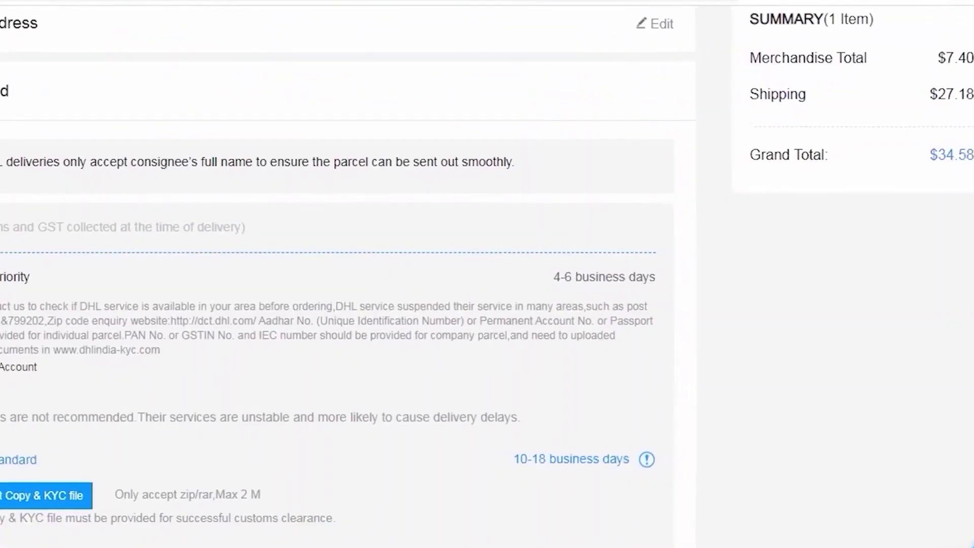
drag(94, 270, 273, 282)
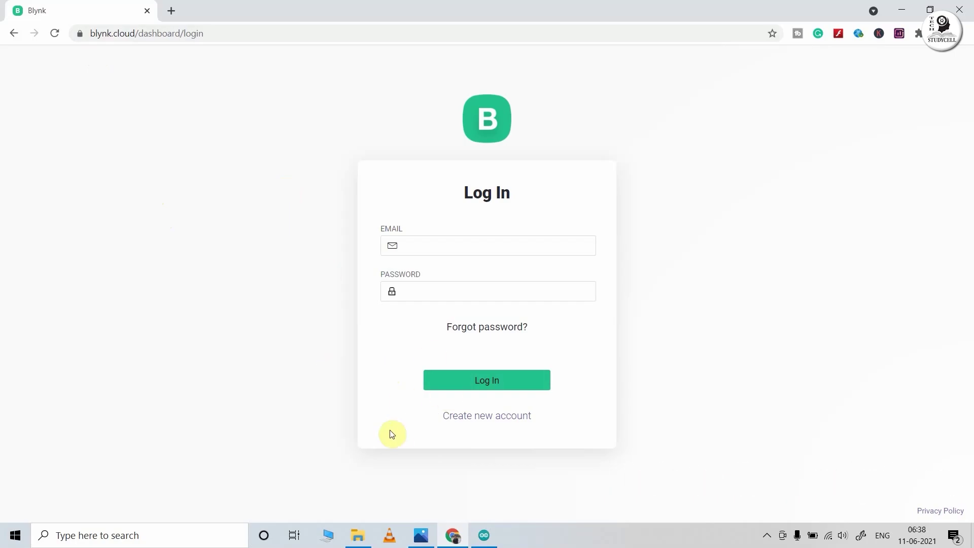
- Sign up for a Blynk account with an e-mail address, then open the Welcome to Blynk email in Gmail
click(481, 419)
click(421, 282)
click(452, 330)
click(386, 308)
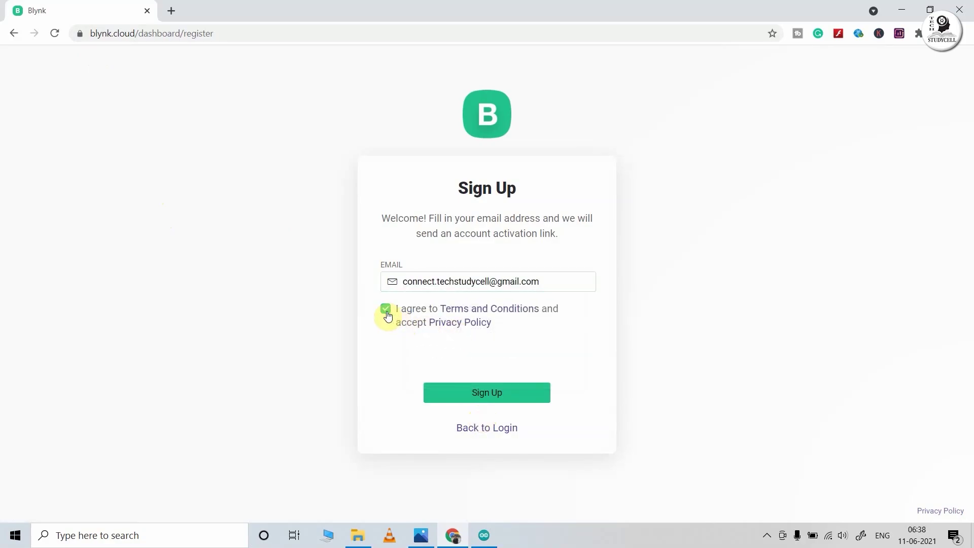
click(482, 394)
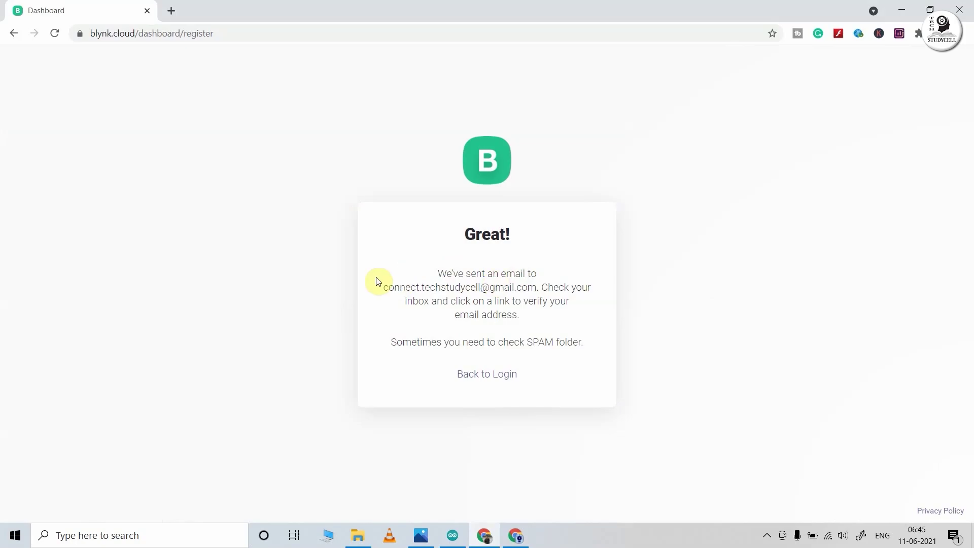
click(516, 536)
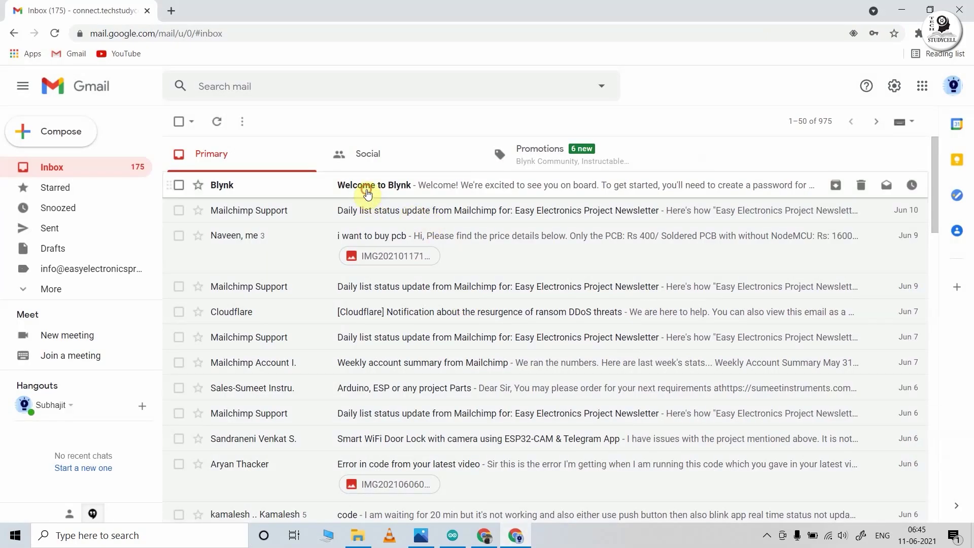
click(368, 195)
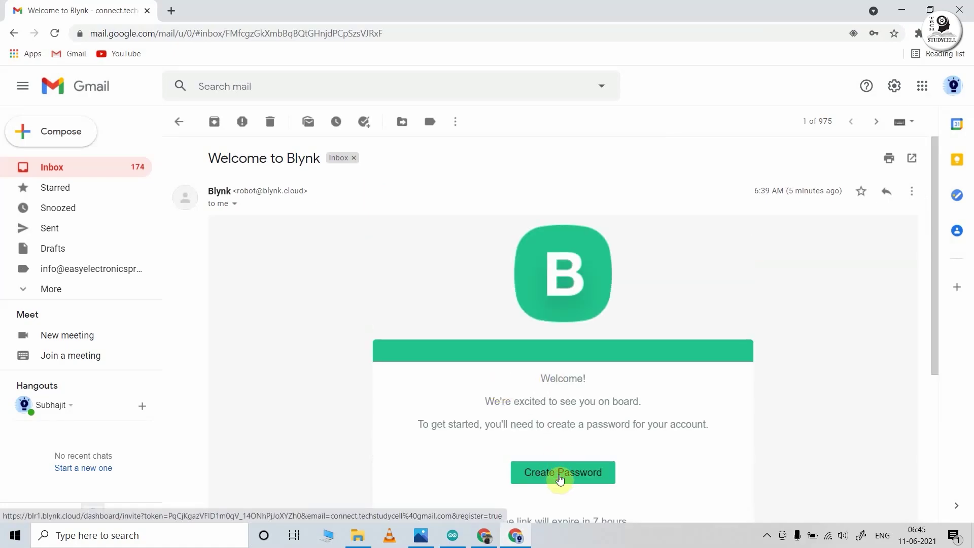
- Enter a new account password and first name, then go to the empty Templates page
click(560, 479)
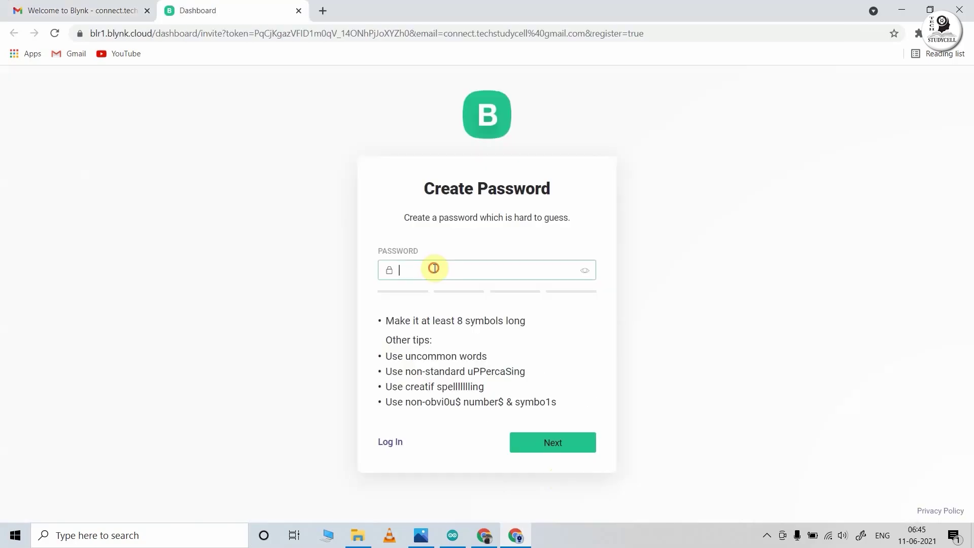
text(••••••••)
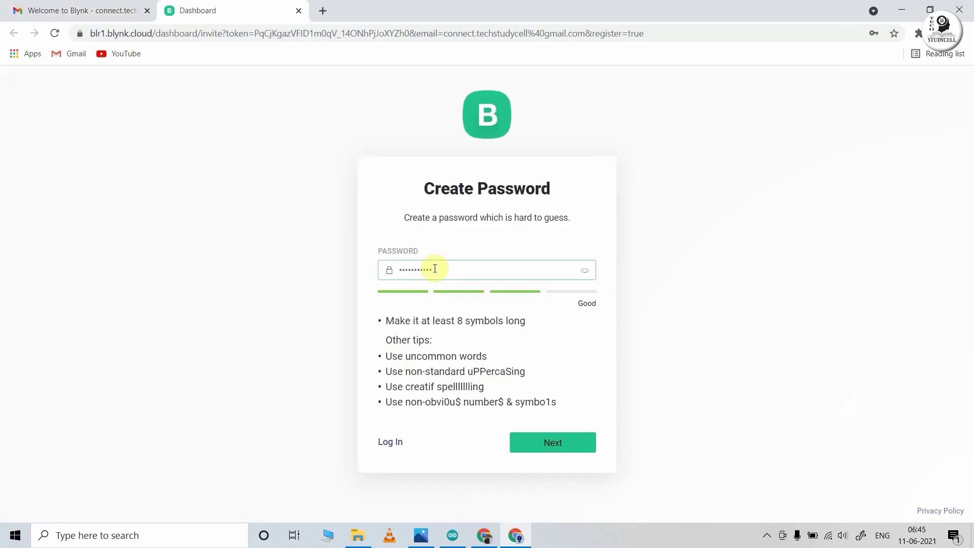
click(542, 445)
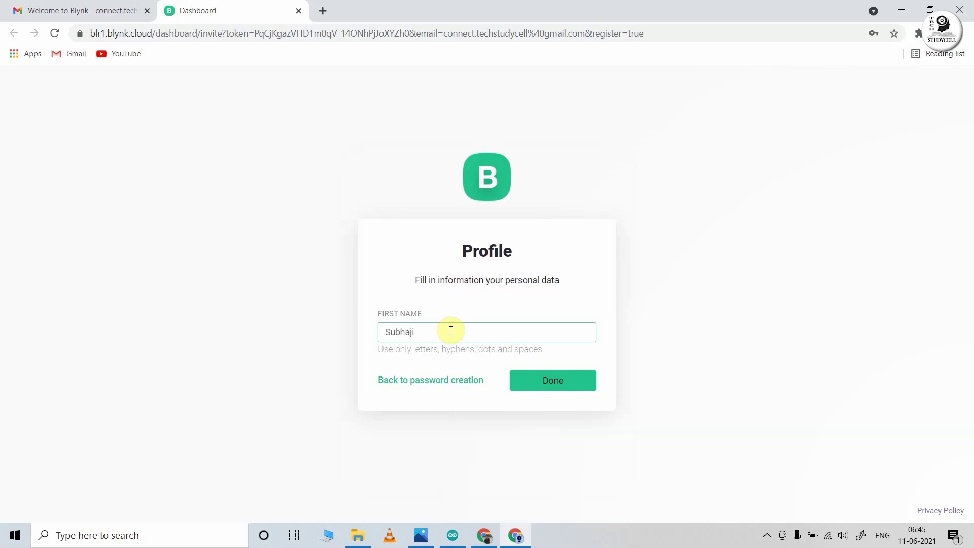
click(556, 380)
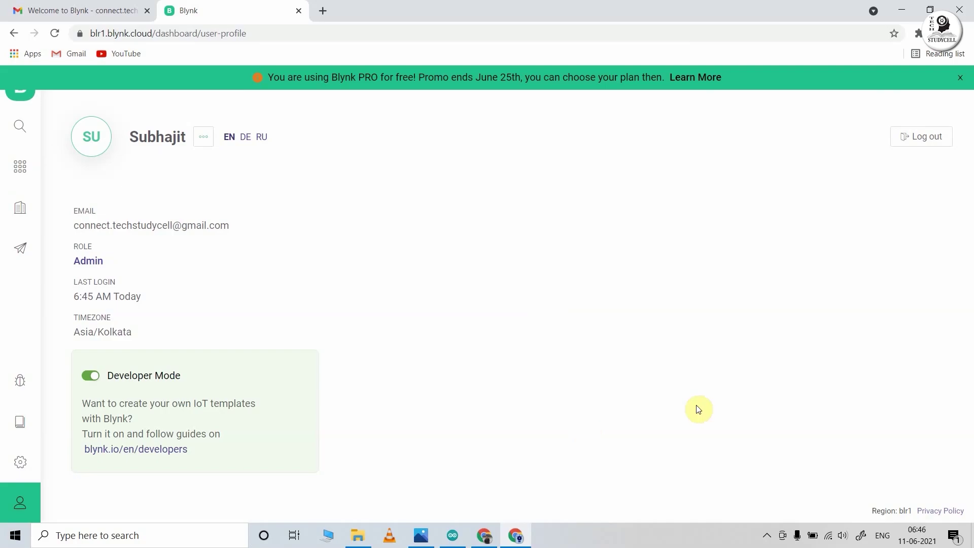
click(20, 168)
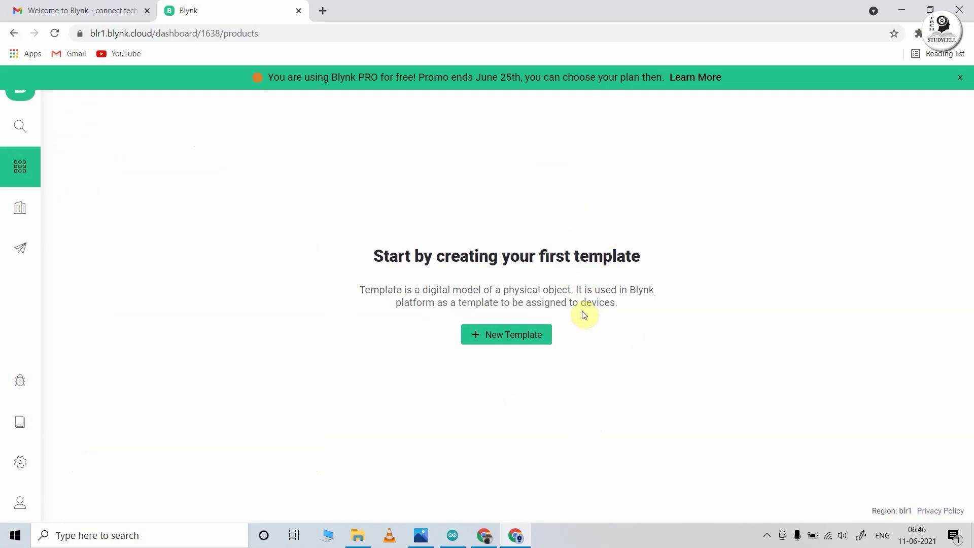
- Create a new template named NodemcuBlynk with ESP8266 hardware and WiFi connection
click(493, 340)
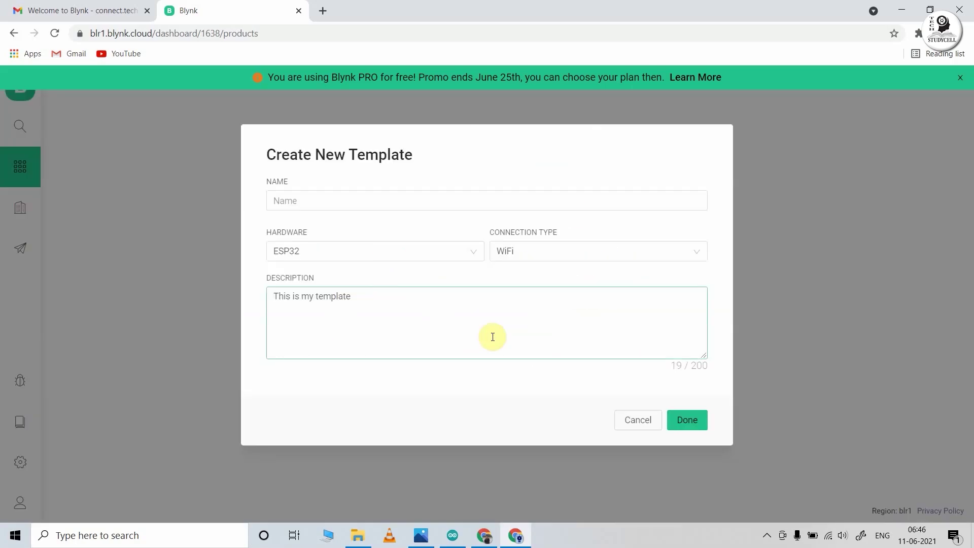
click(368, 204)
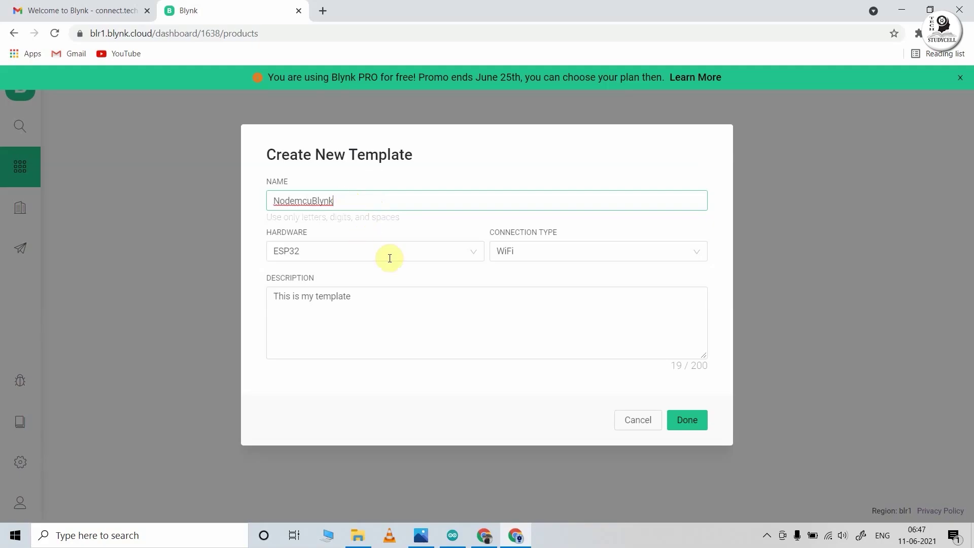
click(417, 258)
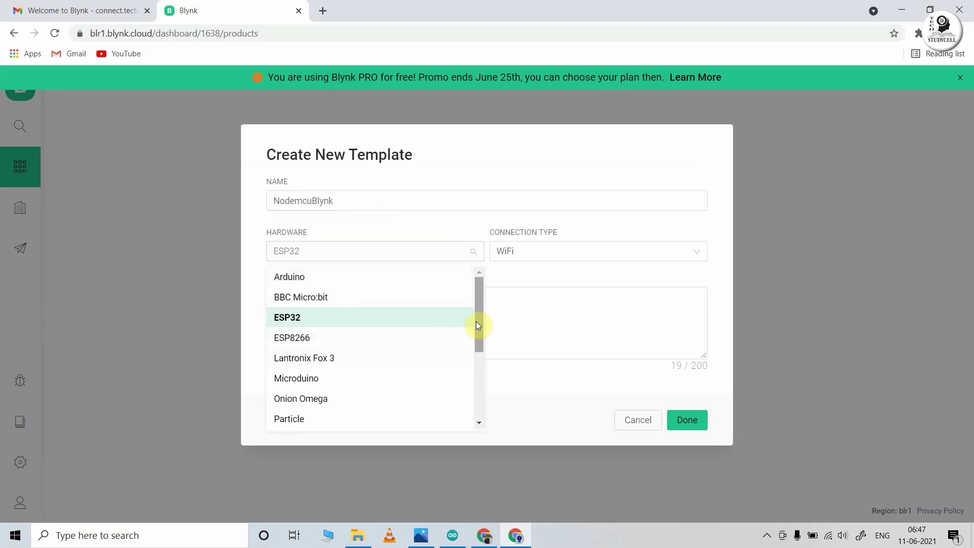
mouse_move(480, 324)
mouse_down()
mouse_move(483, 413)
mouse_move(481, 325)
mouse_up()
click(299, 339)
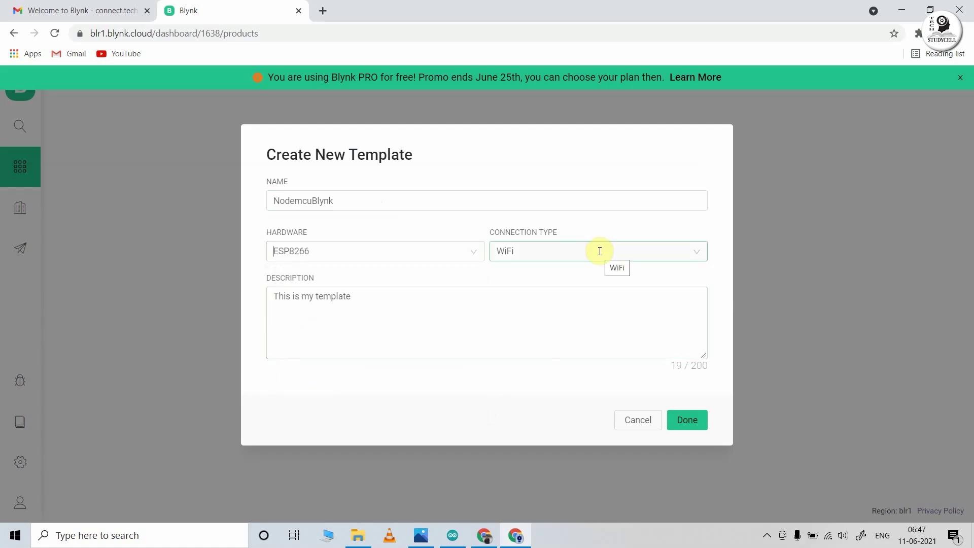
click(372, 317)
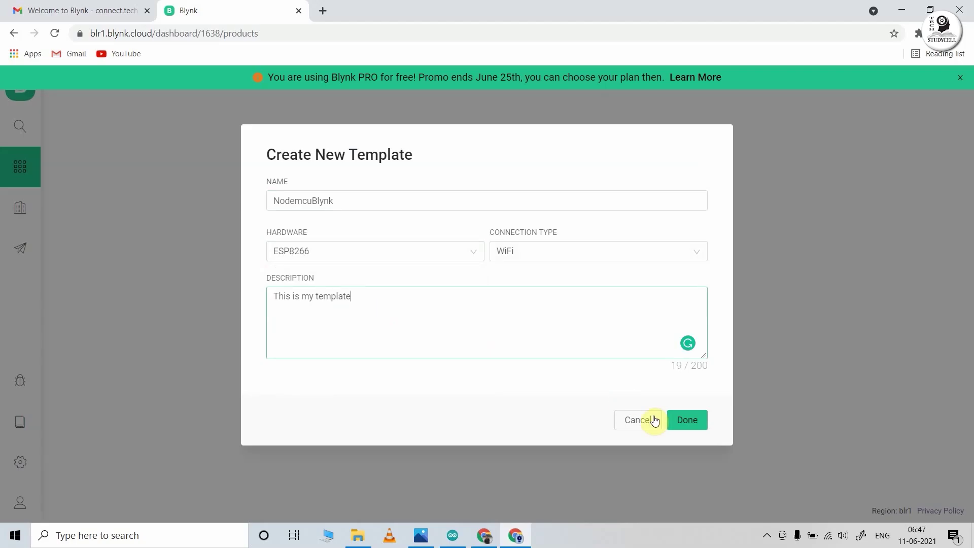
click(688, 420)
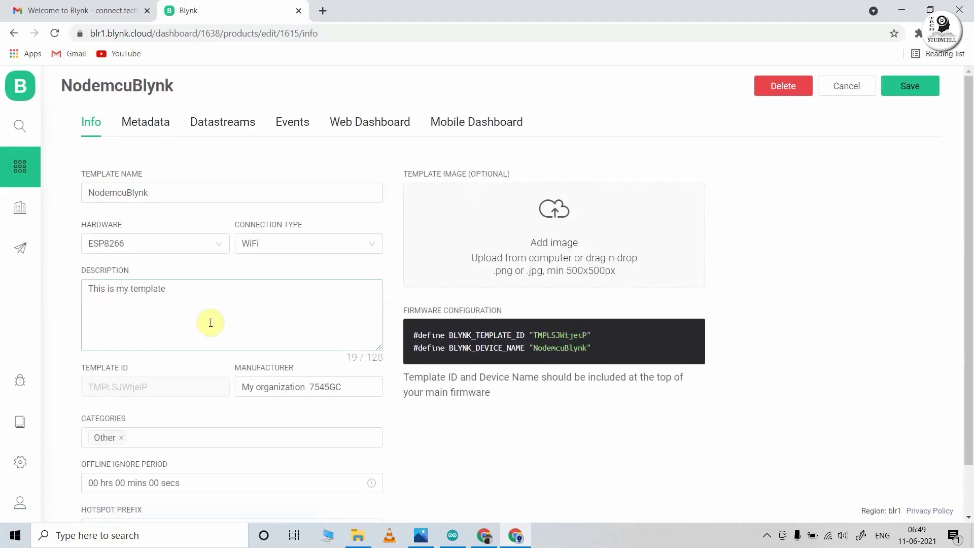
- Add virtual pin datastream switch1 on V1 with Integer data type
click(226, 130)
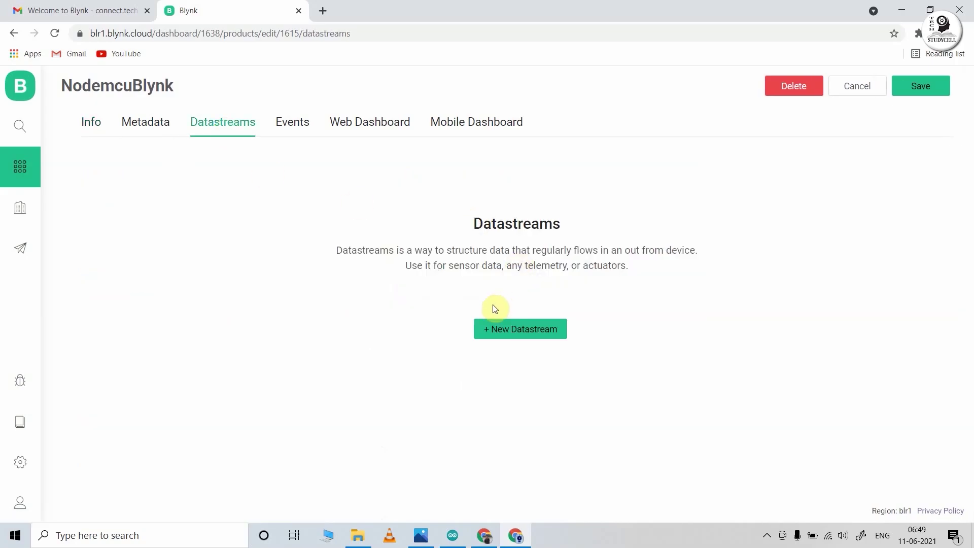
click(510, 328)
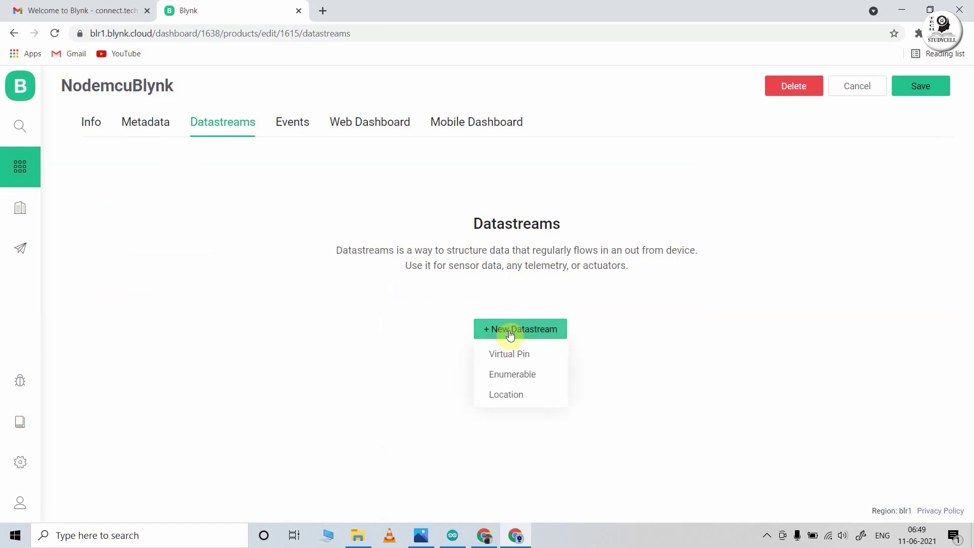
click(510, 354)
click(405, 182)
text(swi)
click(465, 229)
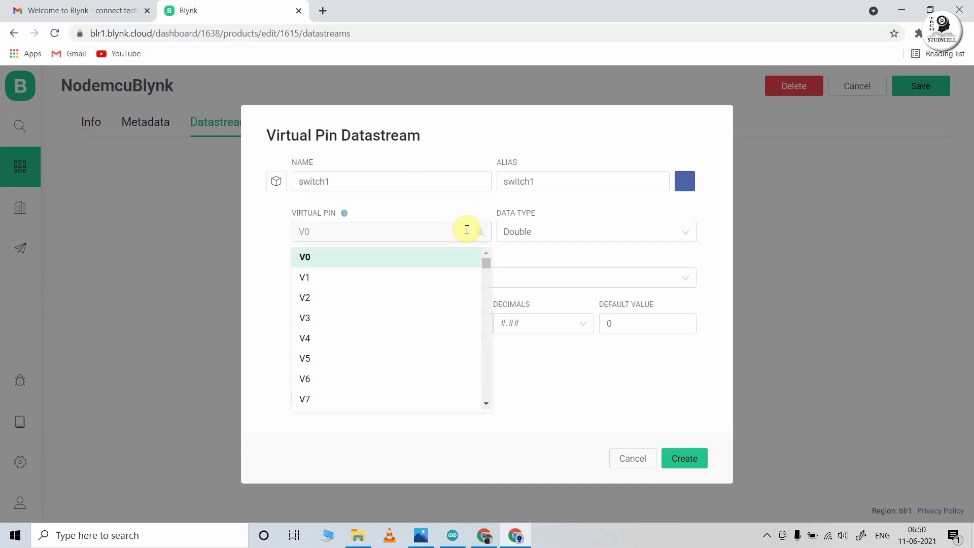
click(339, 280)
click(523, 233)
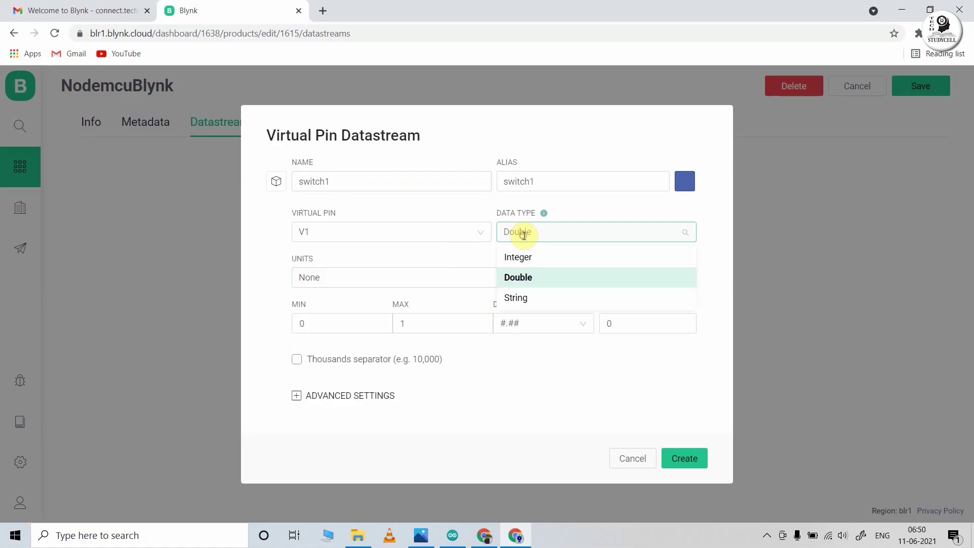
click(525, 257)
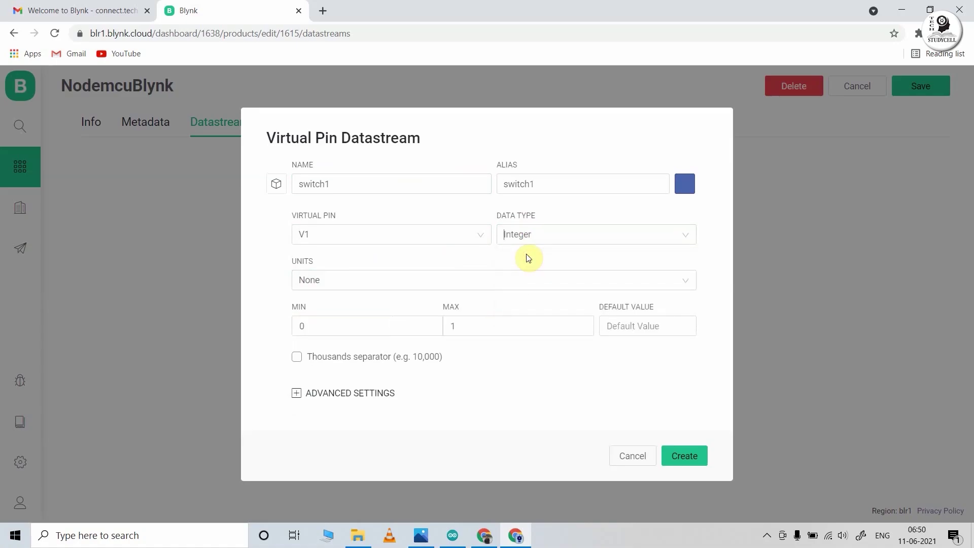
click(683, 456)
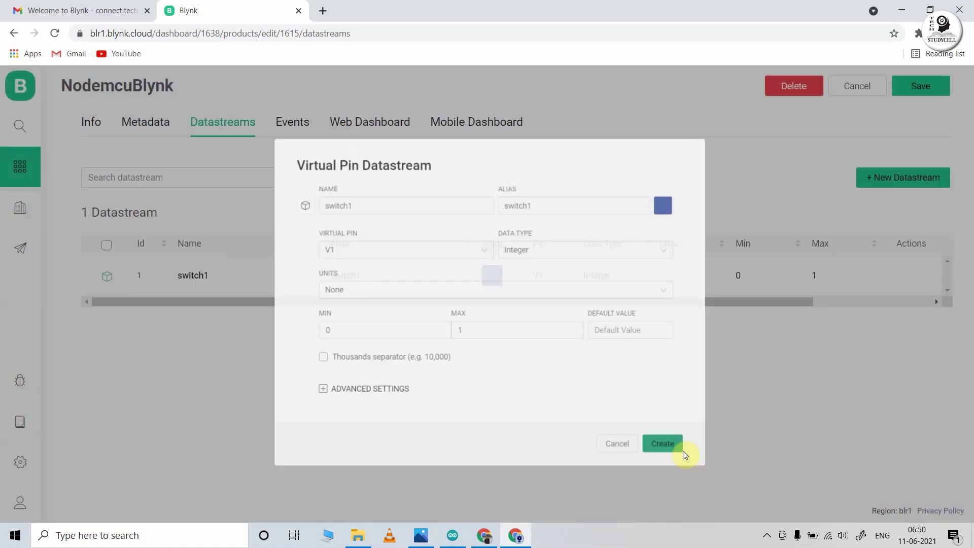
- Add virtual pin datastream switch2 on V2 with Integer data type
click(903, 177)
click(893, 213)
click(339, 181)
text(switch2)
click(446, 229)
click(596, 231)
click(573, 266)
click(685, 395)
click(883, 177)
- Add virtual pin datastream switch3 on V3 with Integer data type
click(892, 203)
click(370, 181)
text(switch3)
click(463, 279)
click(597, 234)
click(574, 265)
click(675, 456)
- Add virtual pin datastream switch4 on V4 with Integer data type
click(903, 177)
click(892, 200)
click(409, 181)
text(switch4)
click(597, 234)
click(574, 266)
click(671, 462)
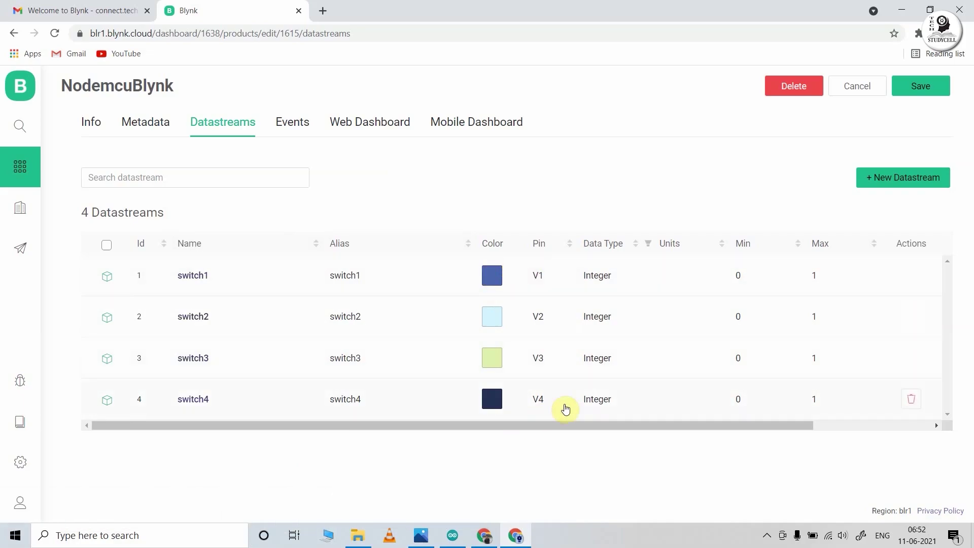
- On the Web Dashboard, drag Switch widgets from the palette onto the canvas
click(361, 132)
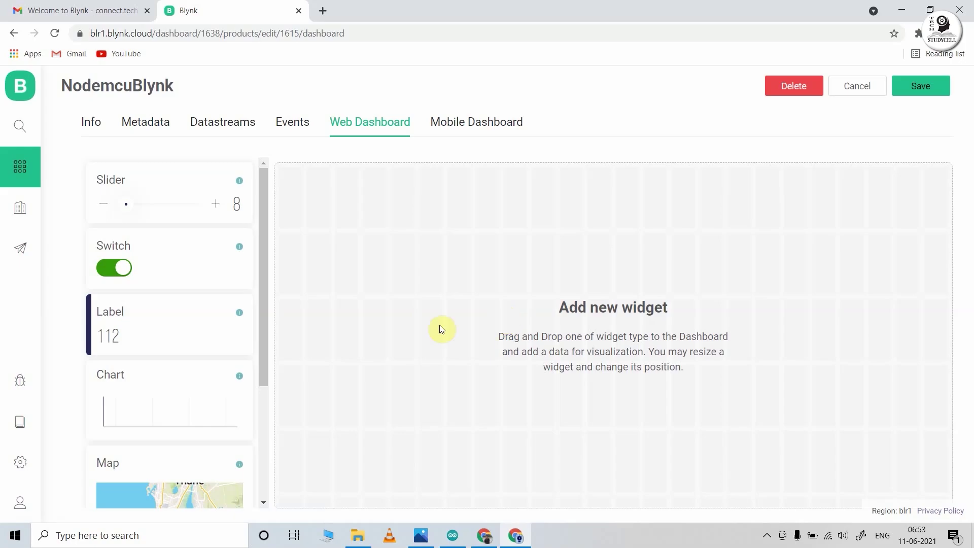
drag(155, 278, 634, 342)
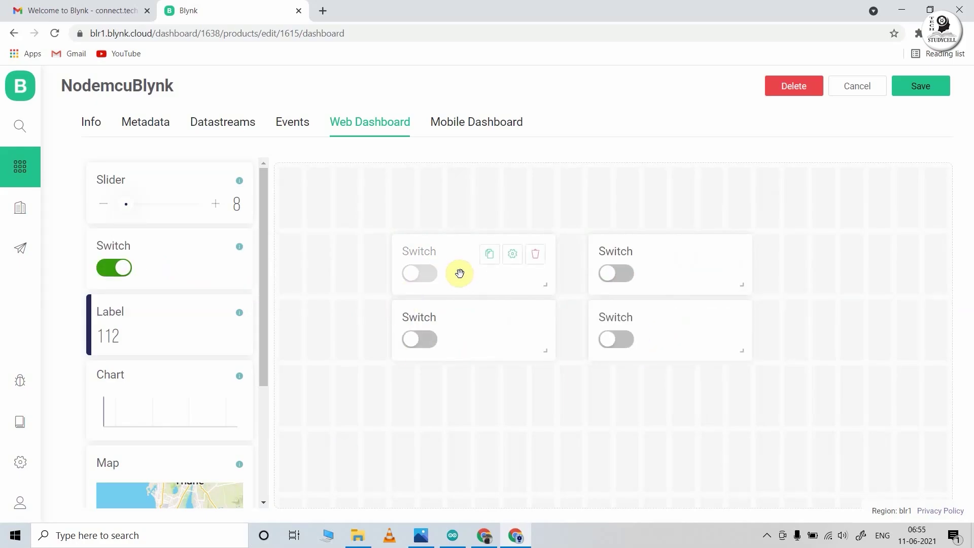
- Rename the first switch widget to Switch1, bind it to switch1 (V1), show on/off labels, and save
click(512, 259)
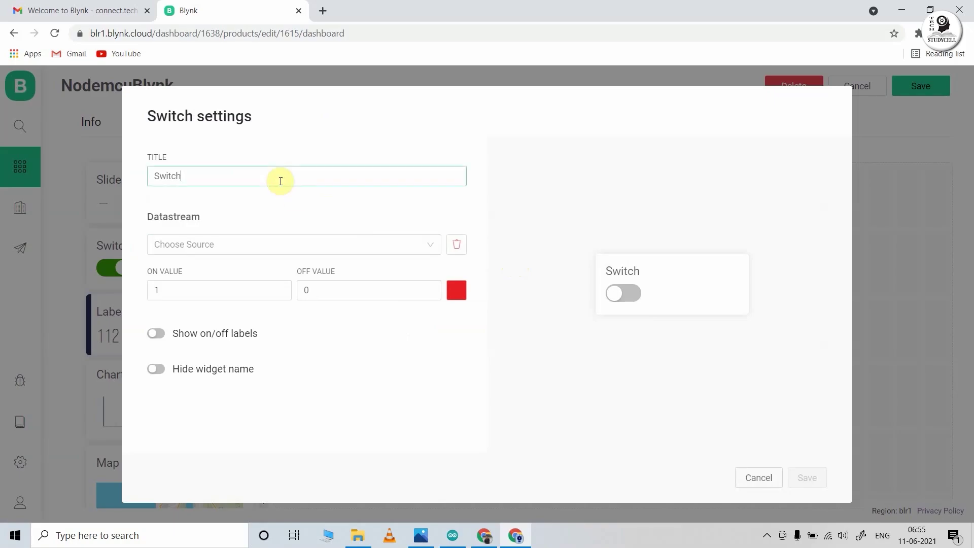
text(1)
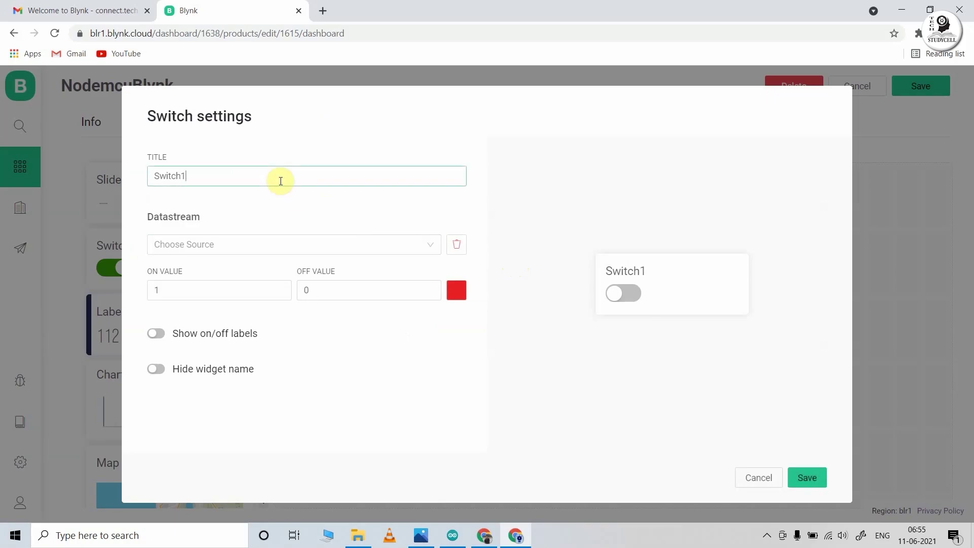
click(428, 244)
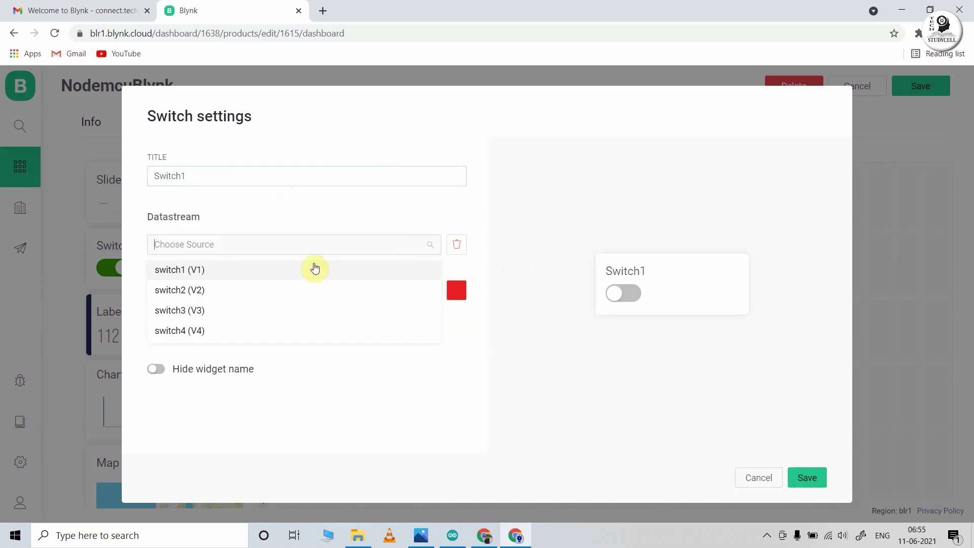
click(205, 273)
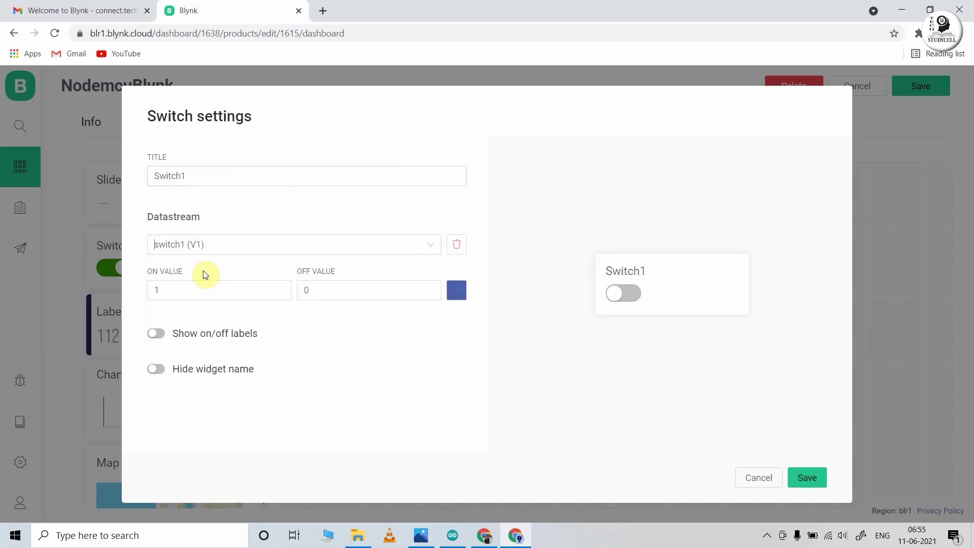
click(158, 335)
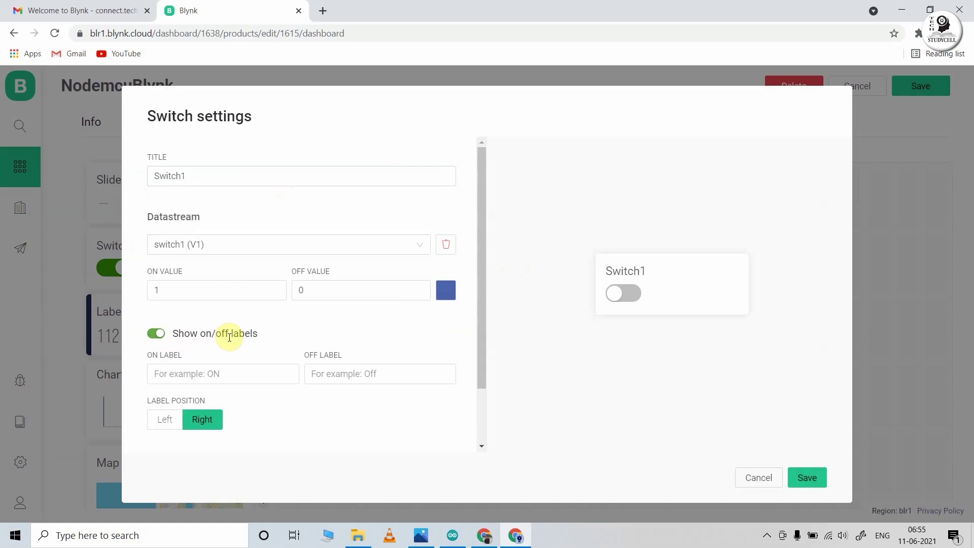
click(811, 478)
- Title the second widget Switch2, link it to switch2 (V2), enable on/off labels, and save
mouse_move(670, 261)
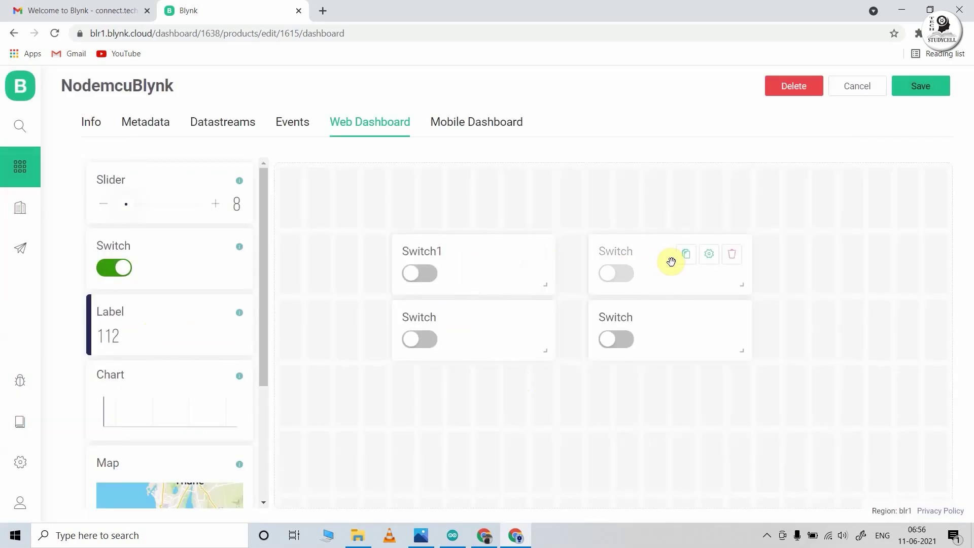
click(712, 254)
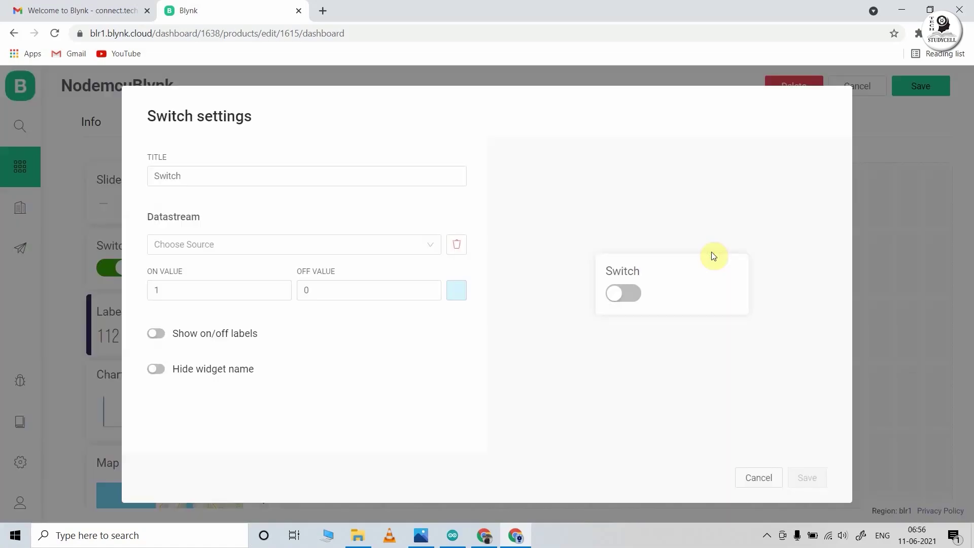
click(207, 177)
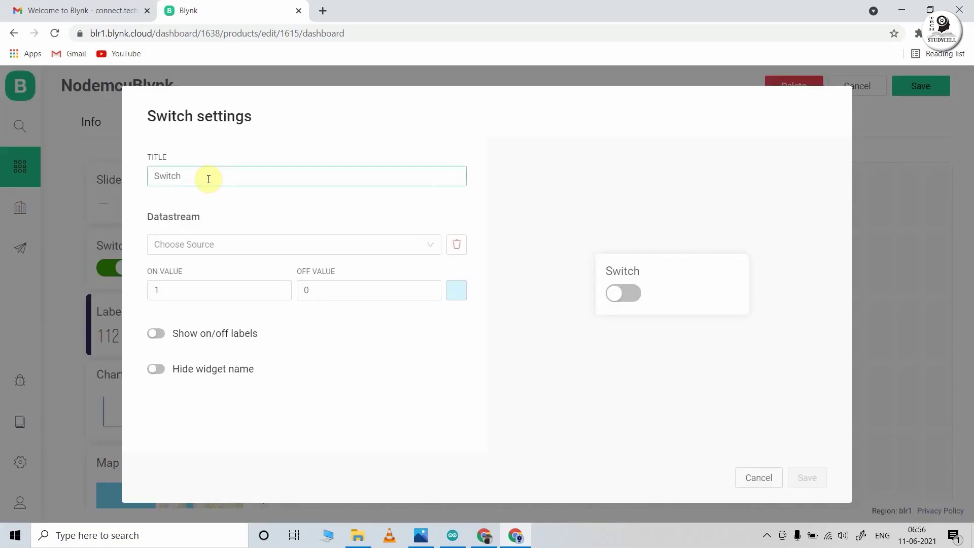
text(2)
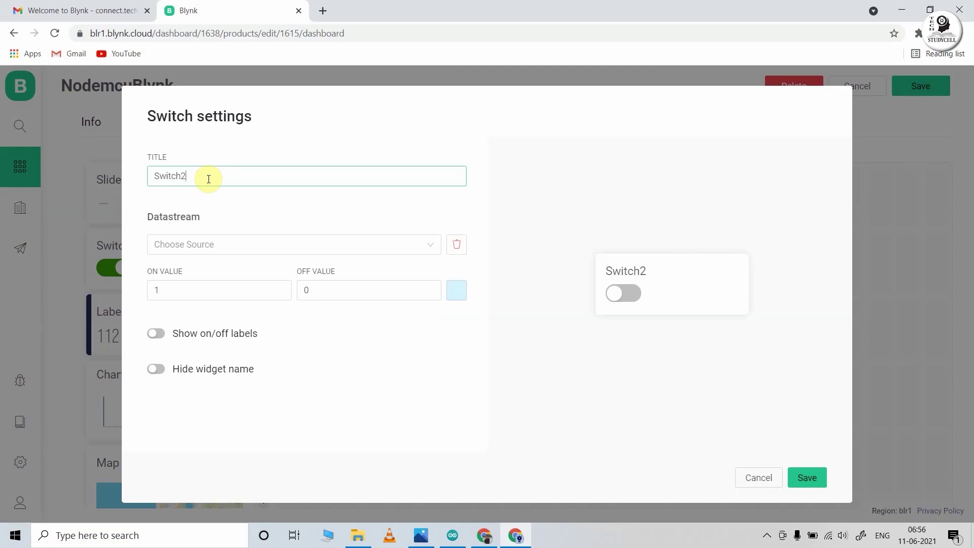
click(202, 244)
click(203, 292)
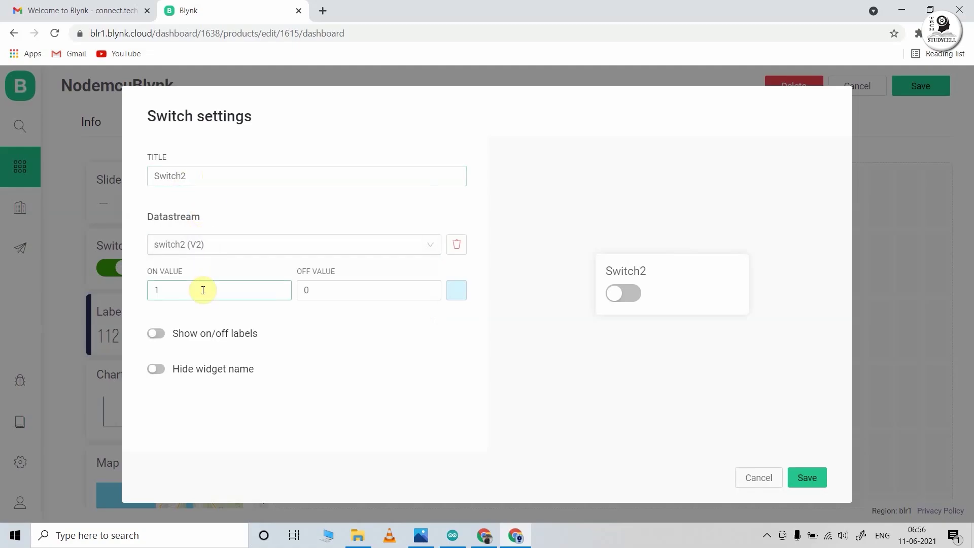
click(156, 334)
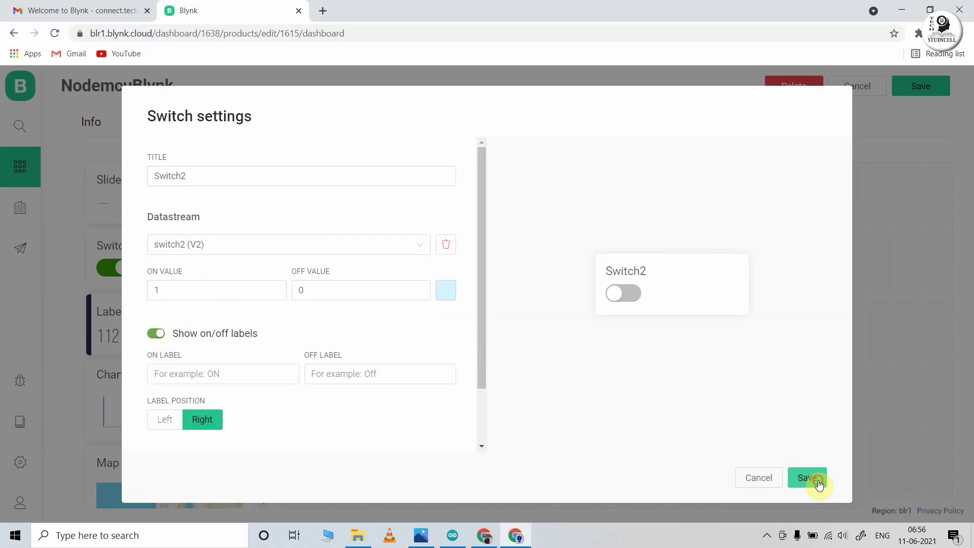
click(813, 480)
- Title the third widget Switch3, link it to switch3 (V3), enable on/off labels, and save
click(509, 328)
click(298, 173)
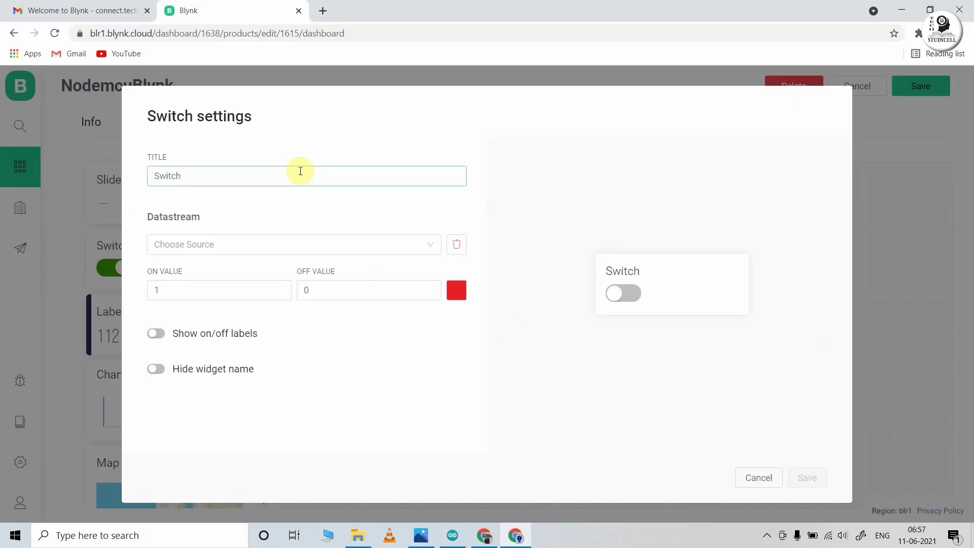
text(3)
click(284, 244)
click(255, 310)
click(157, 333)
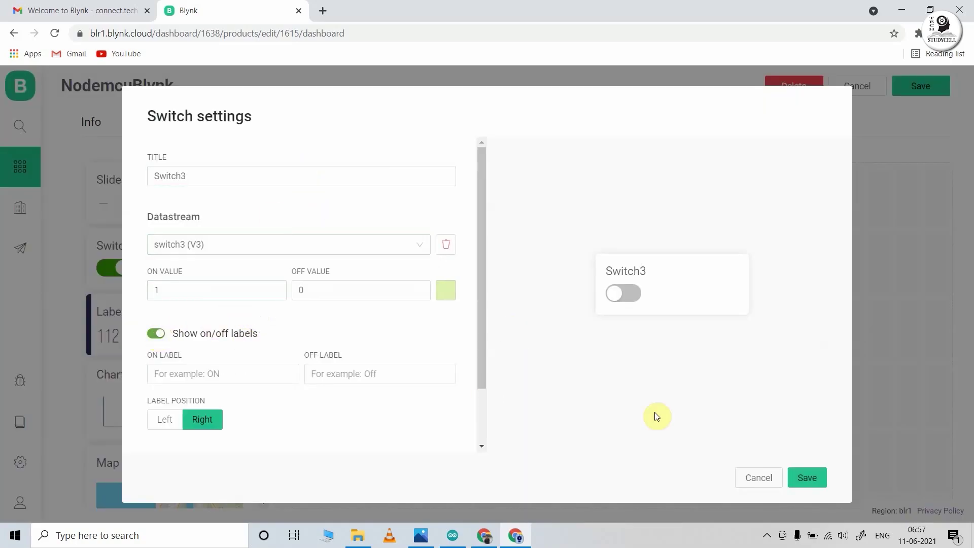
click(806, 478)
- Title the fourth widget Switch4, link it to switch4 (V4), enable on/off labels, and save
click(706, 321)
click(279, 172)
text(4)
click(256, 244)
click(232, 310)
click(156, 333)
click(807, 478)
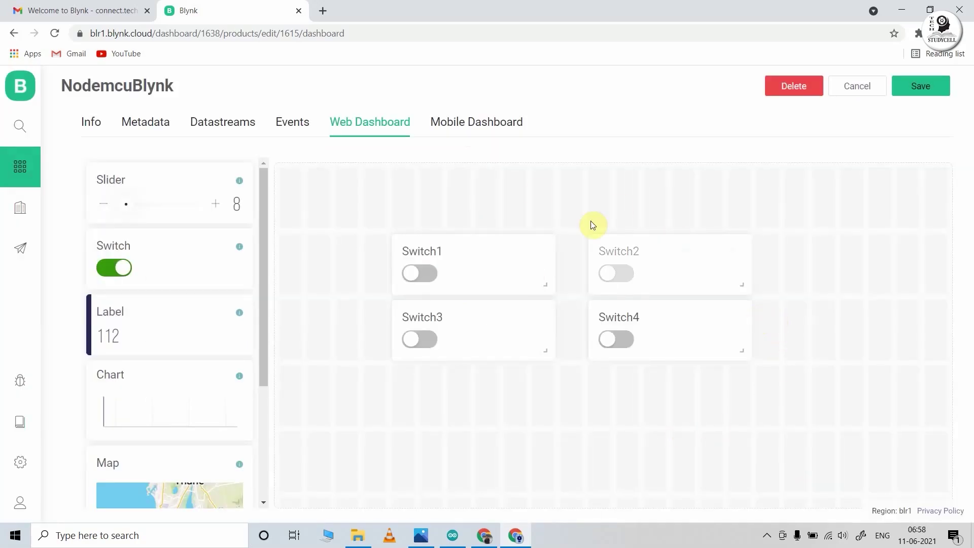
- Switch to the Mobile Dashboard tab and save the NodemcuBlynk template
click(487, 127)
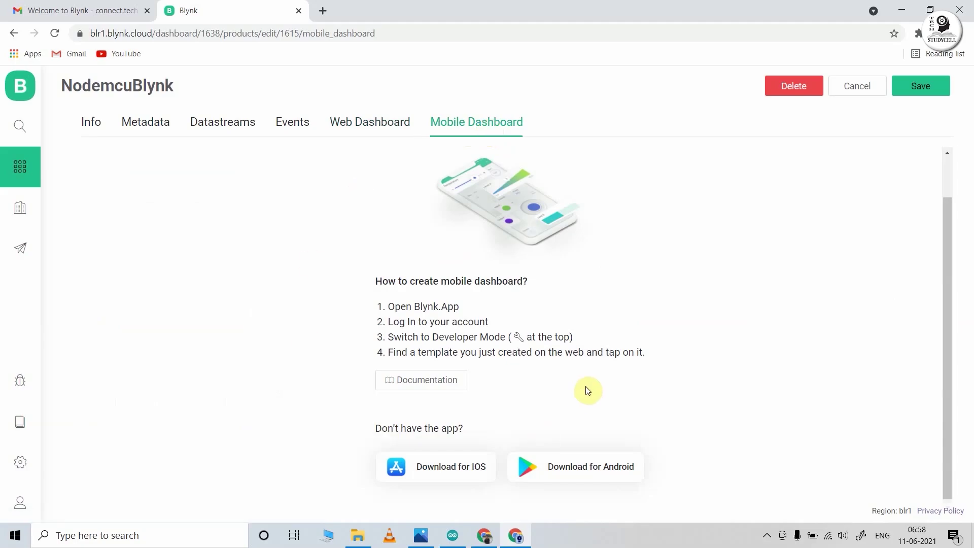
click(920, 95)
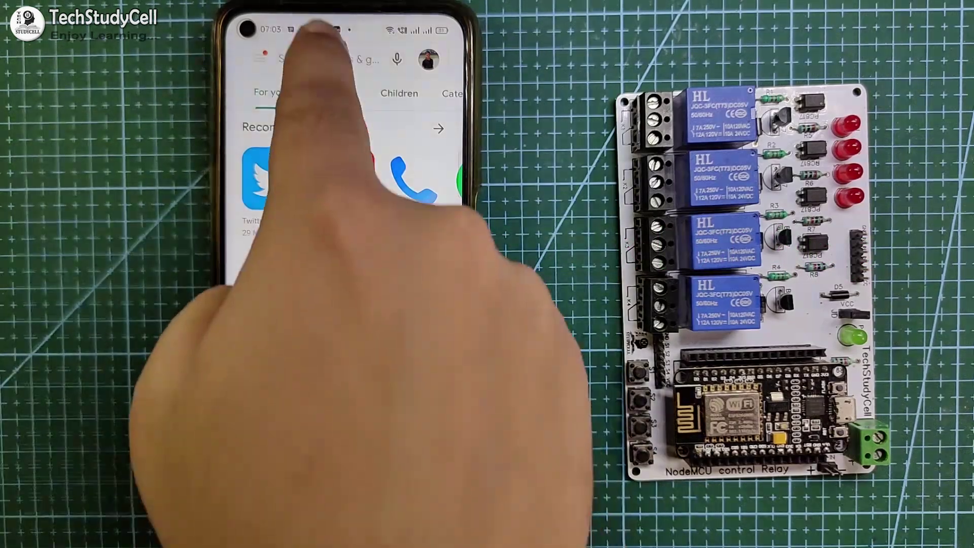
- Search the Play Store for 'blynk 360' and launch the installed Blynk IoT app
click(312, 59)
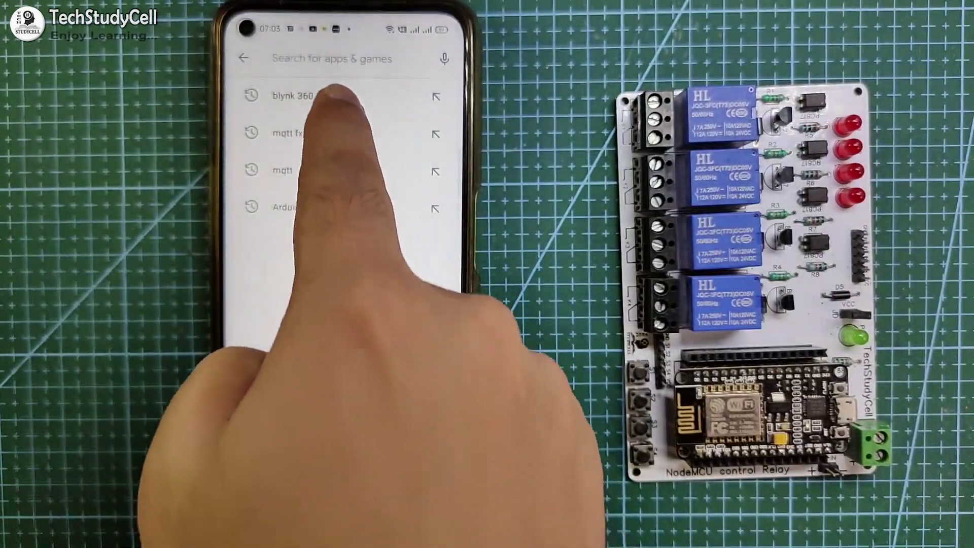
click(294, 95)
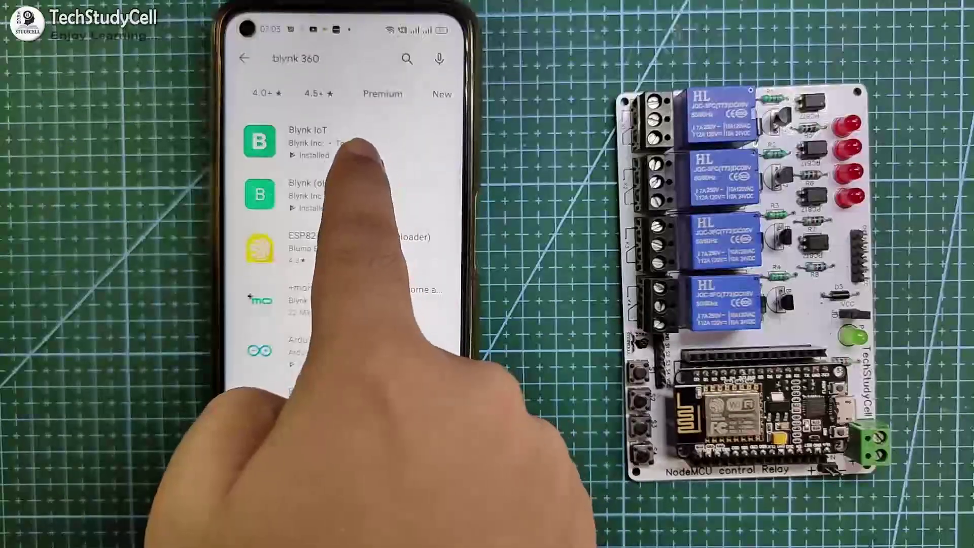
click(329, 139)
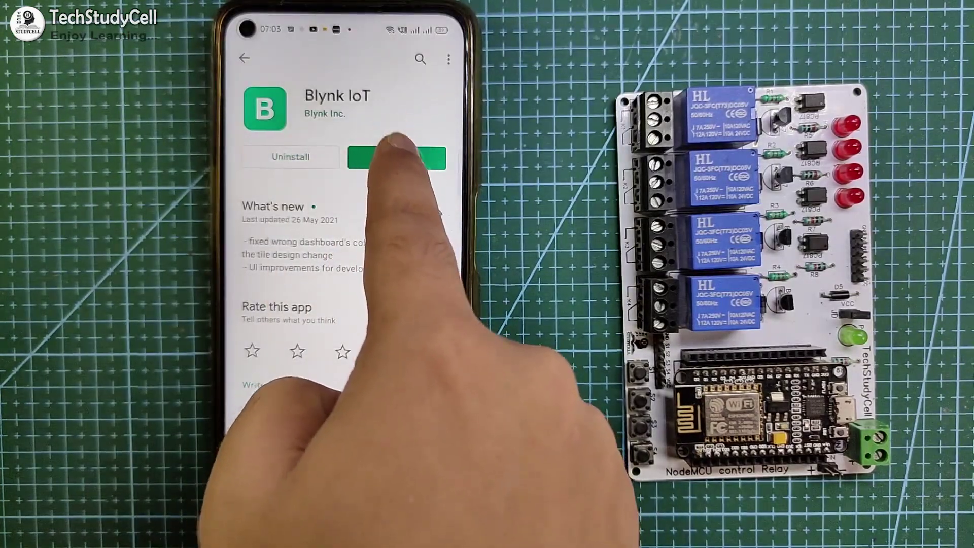
click(395, 152)
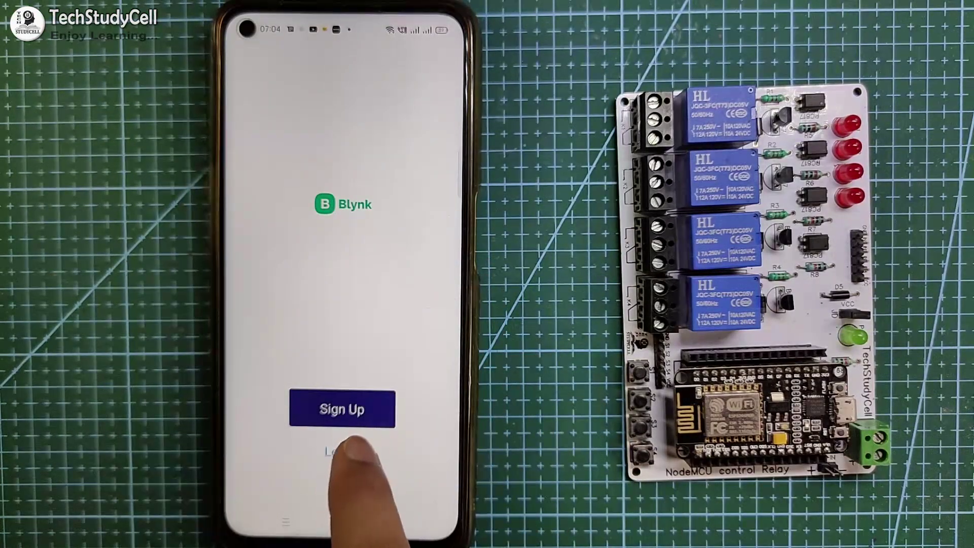
- Log into the Blynk IoT account with the account e-mail and password, then enter Developer Mode
click(350, 452)
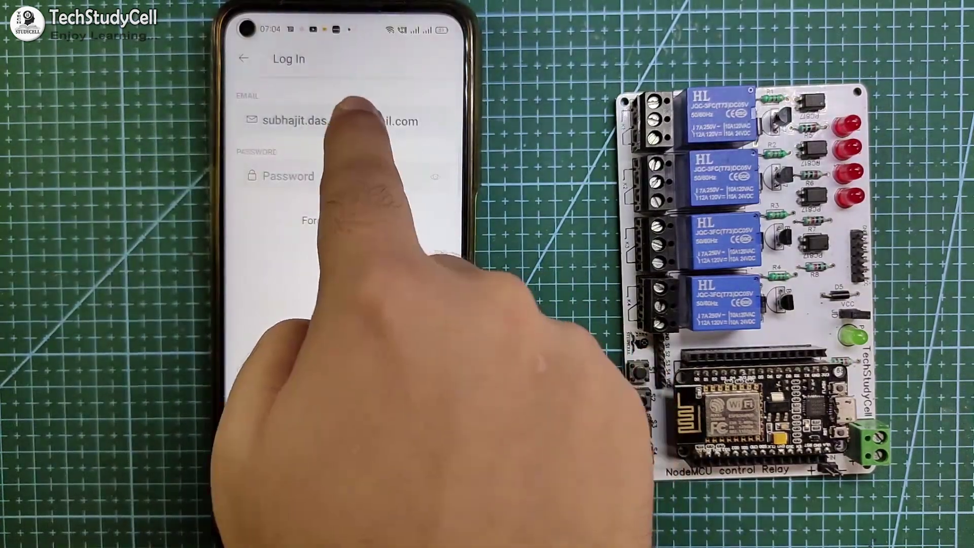
double_click(330, 121)
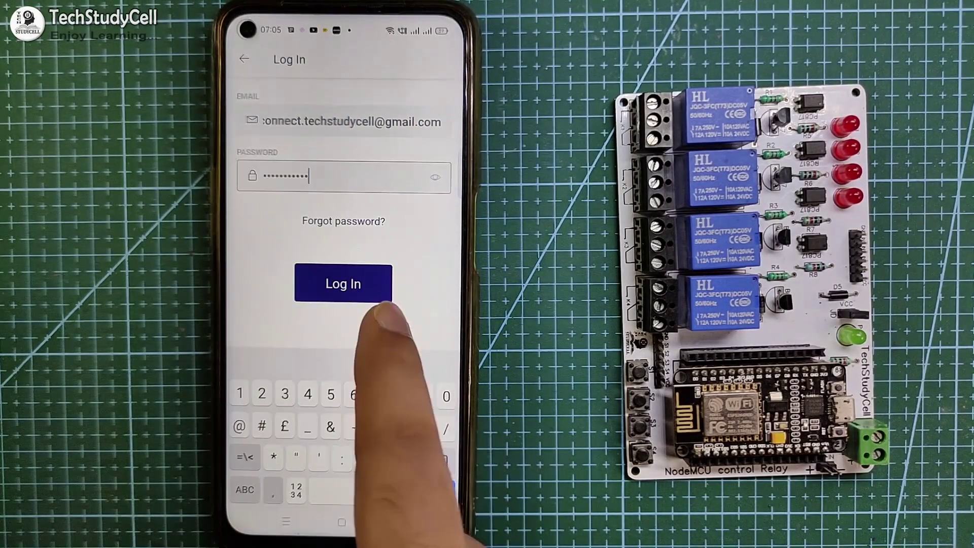
click(355, 283)
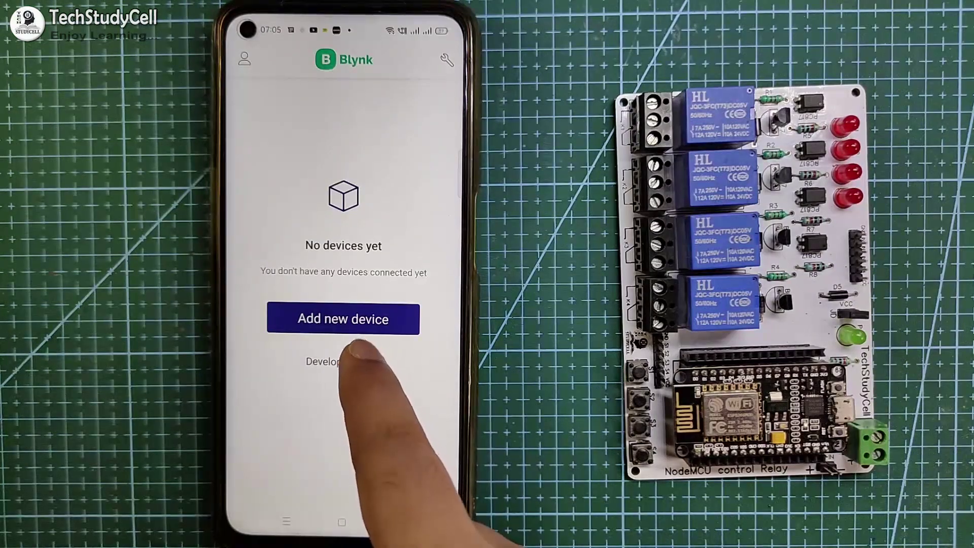
click(345, 361)
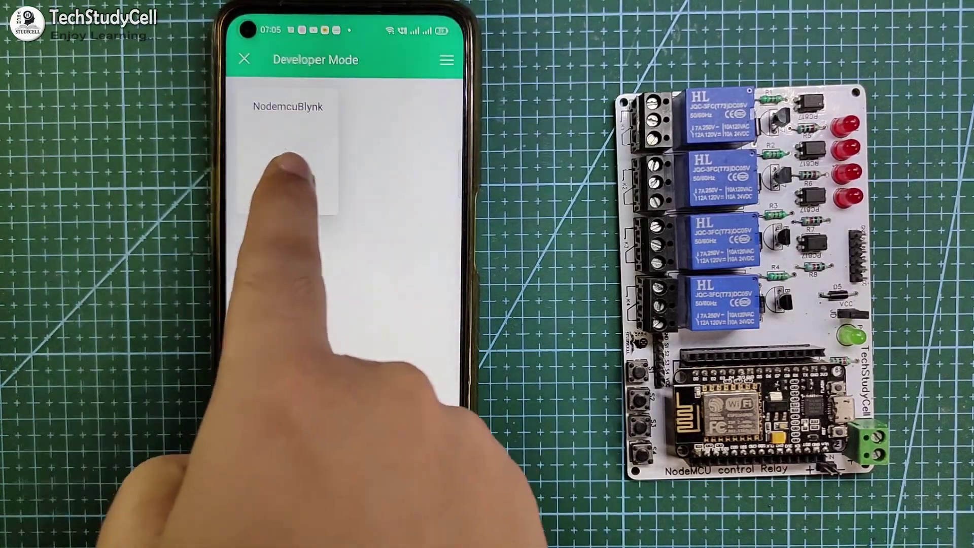
- Open the NodemcuBlynk template's mobile dashboard and dismiss the add-widgets tutorial
click(243, 165)
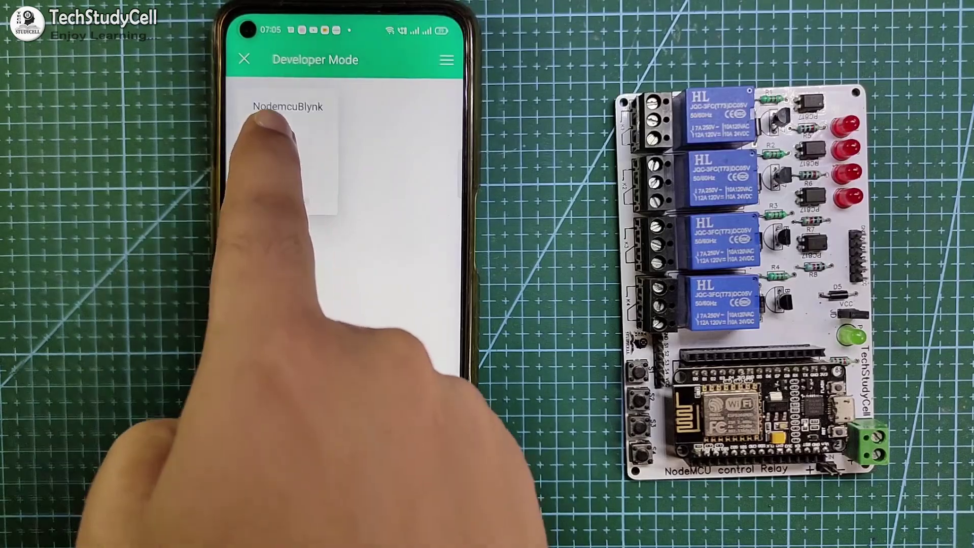
click(311, 173)
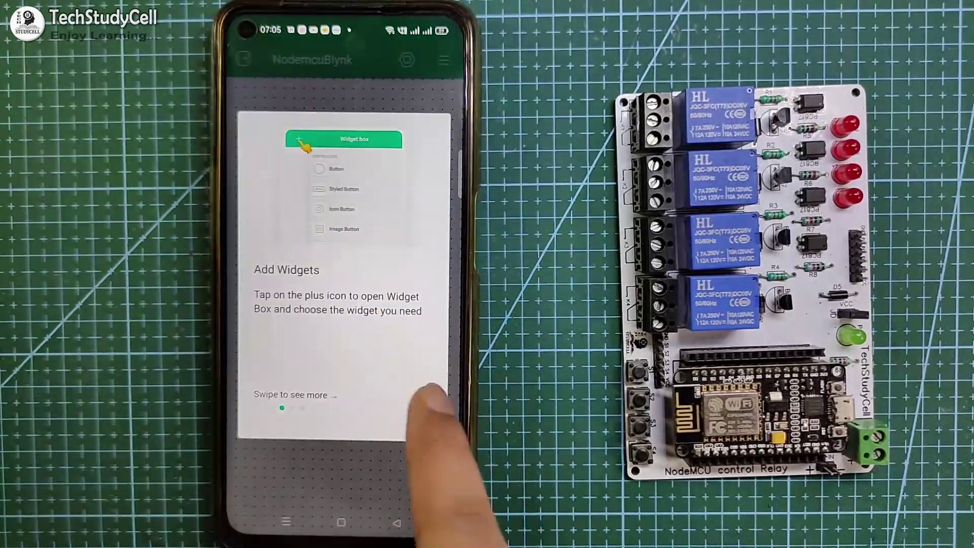
click(429, 388)
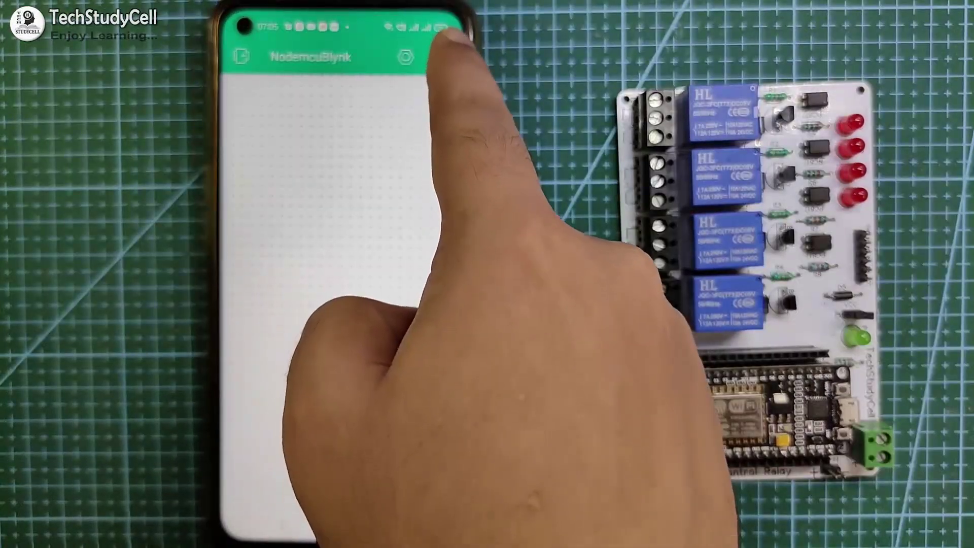
- Add Button widgets to the NodemcuBlynk dashboard from the widget list
click(437, 50)
click(326, 122)
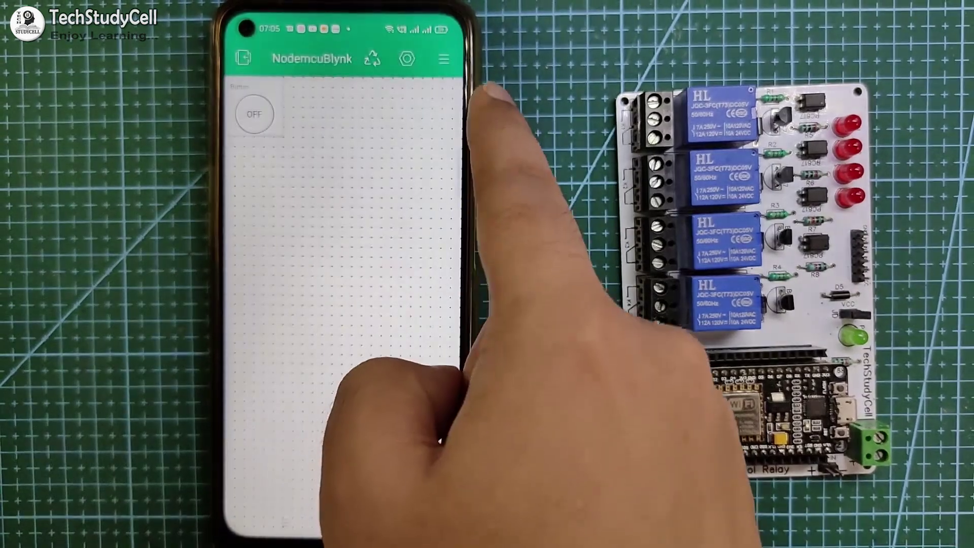
click(434, 55)
click(326, 120)
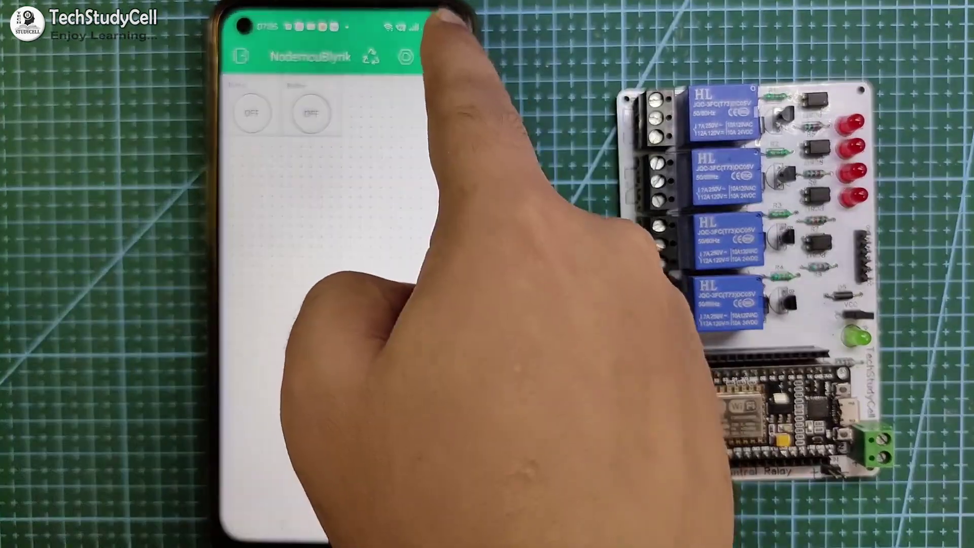
click(441, 53)
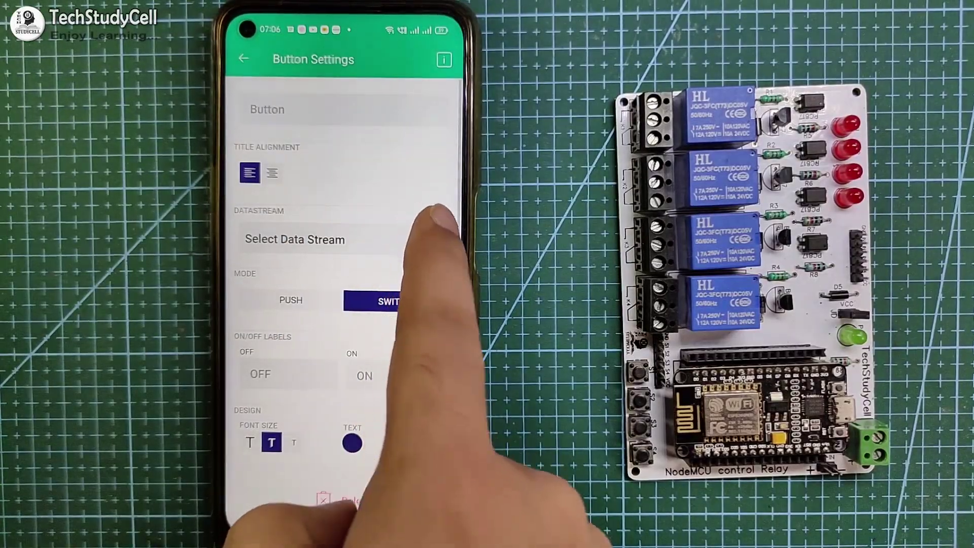
- Link the first button to datastream switch1 (V1)
click(430, 231)
click(285, 168)
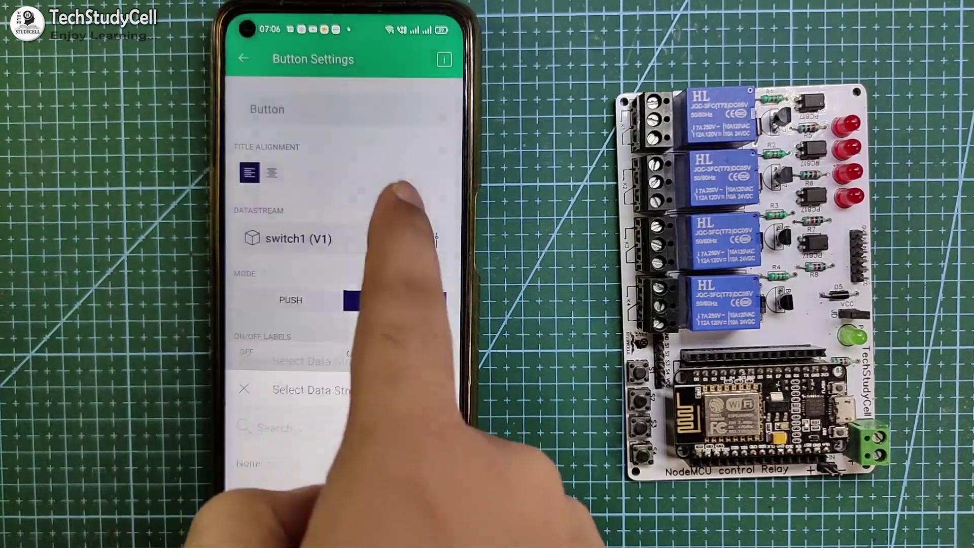
click(244, 58)
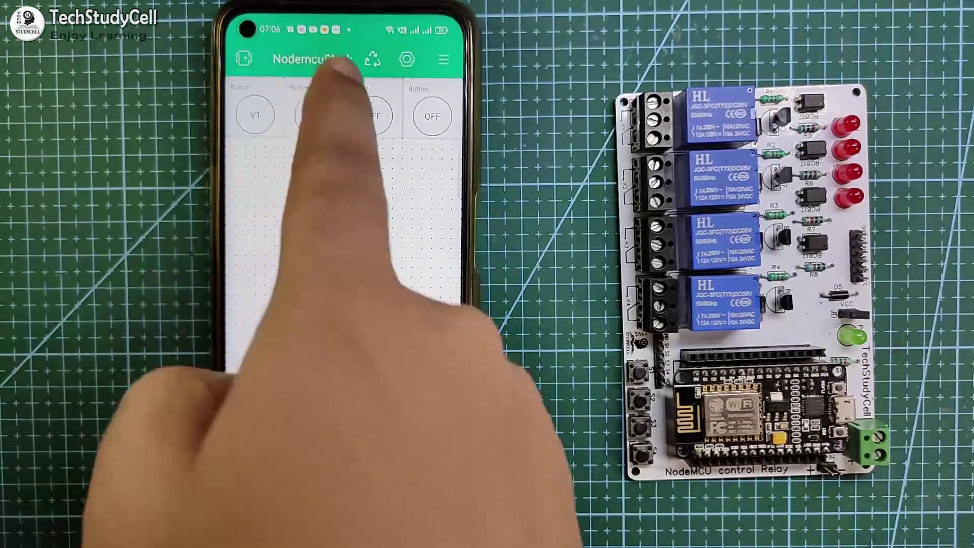
- Link the second button to datastream switch2 (V2)
click(314, 116)
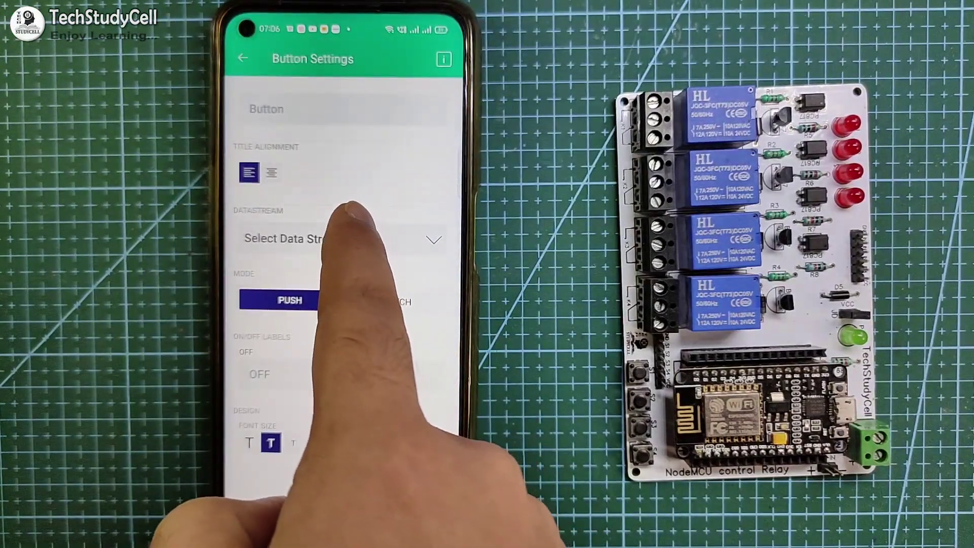
click(350, 221)
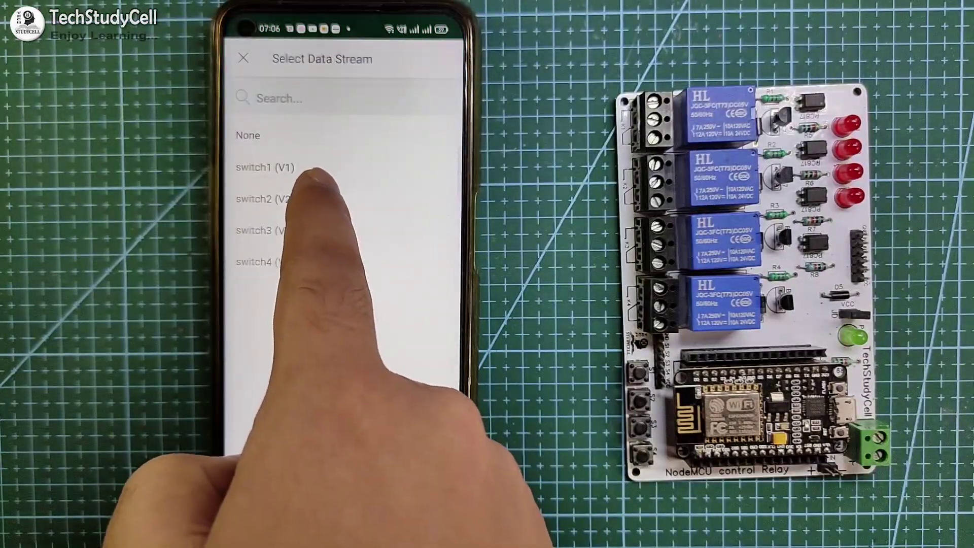
click(327, 199)
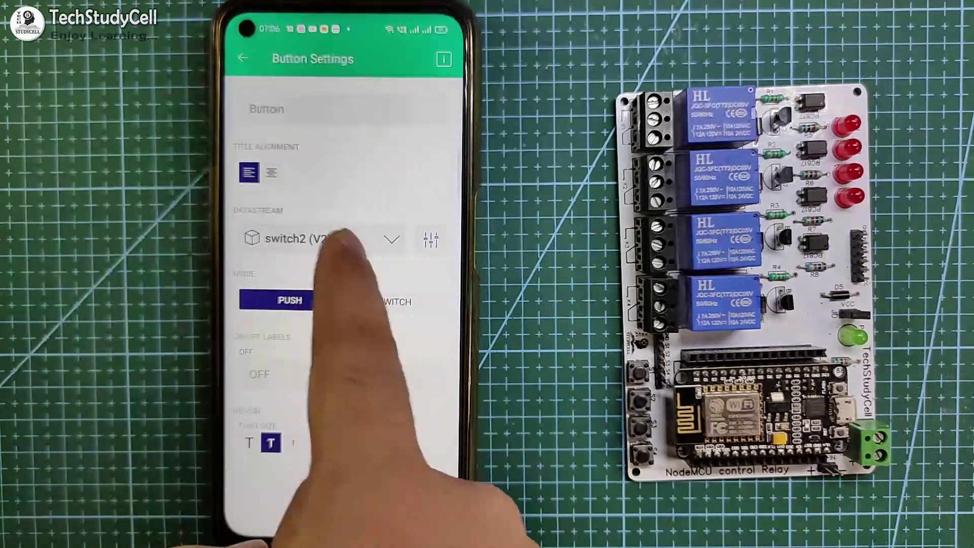